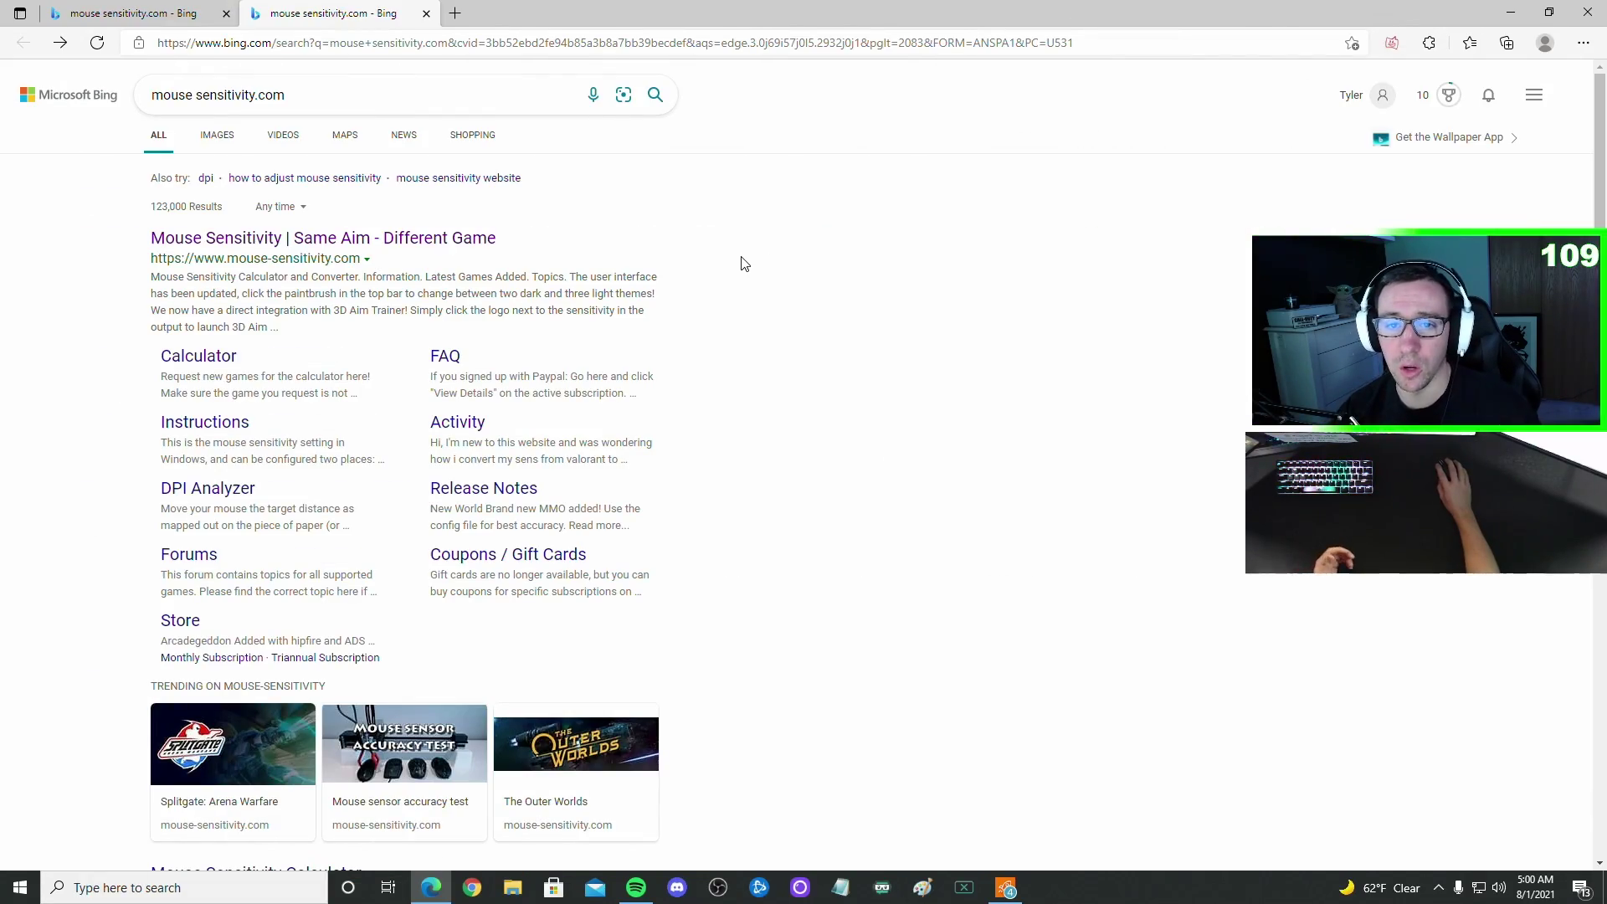
# Open the Mouse Sensitivity site and choose Modern Warfare (2019) / Warzone as the source game.
pyautogui.click(266, 240)
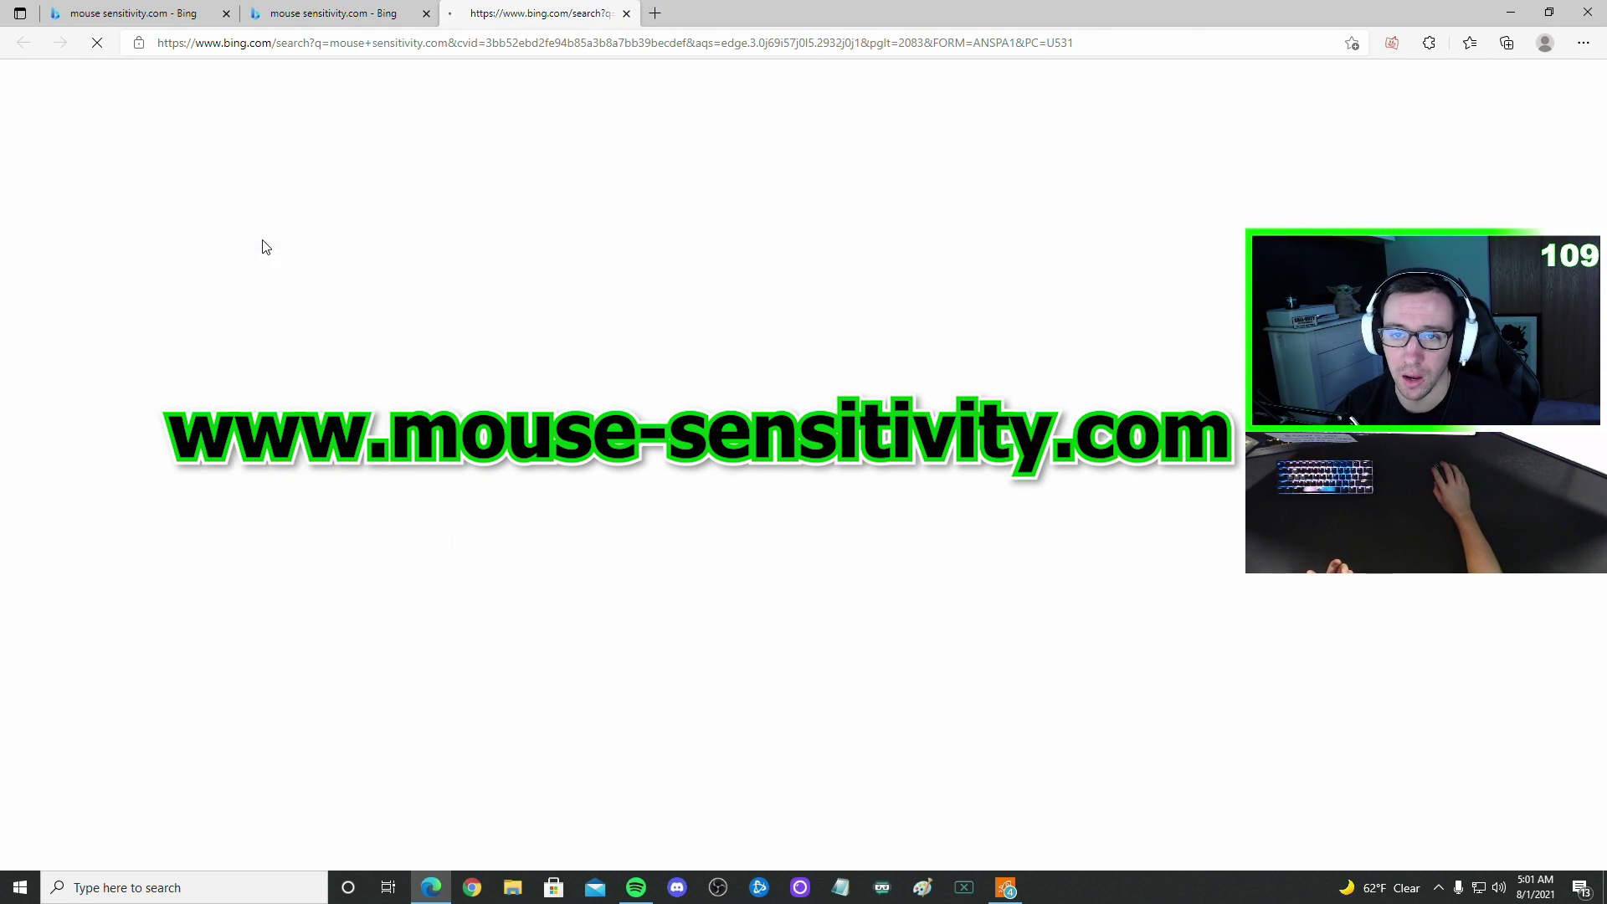
pyautogui.scroll(-5, 418, 306)
pyautogui.scroll(-5, 407, 303)
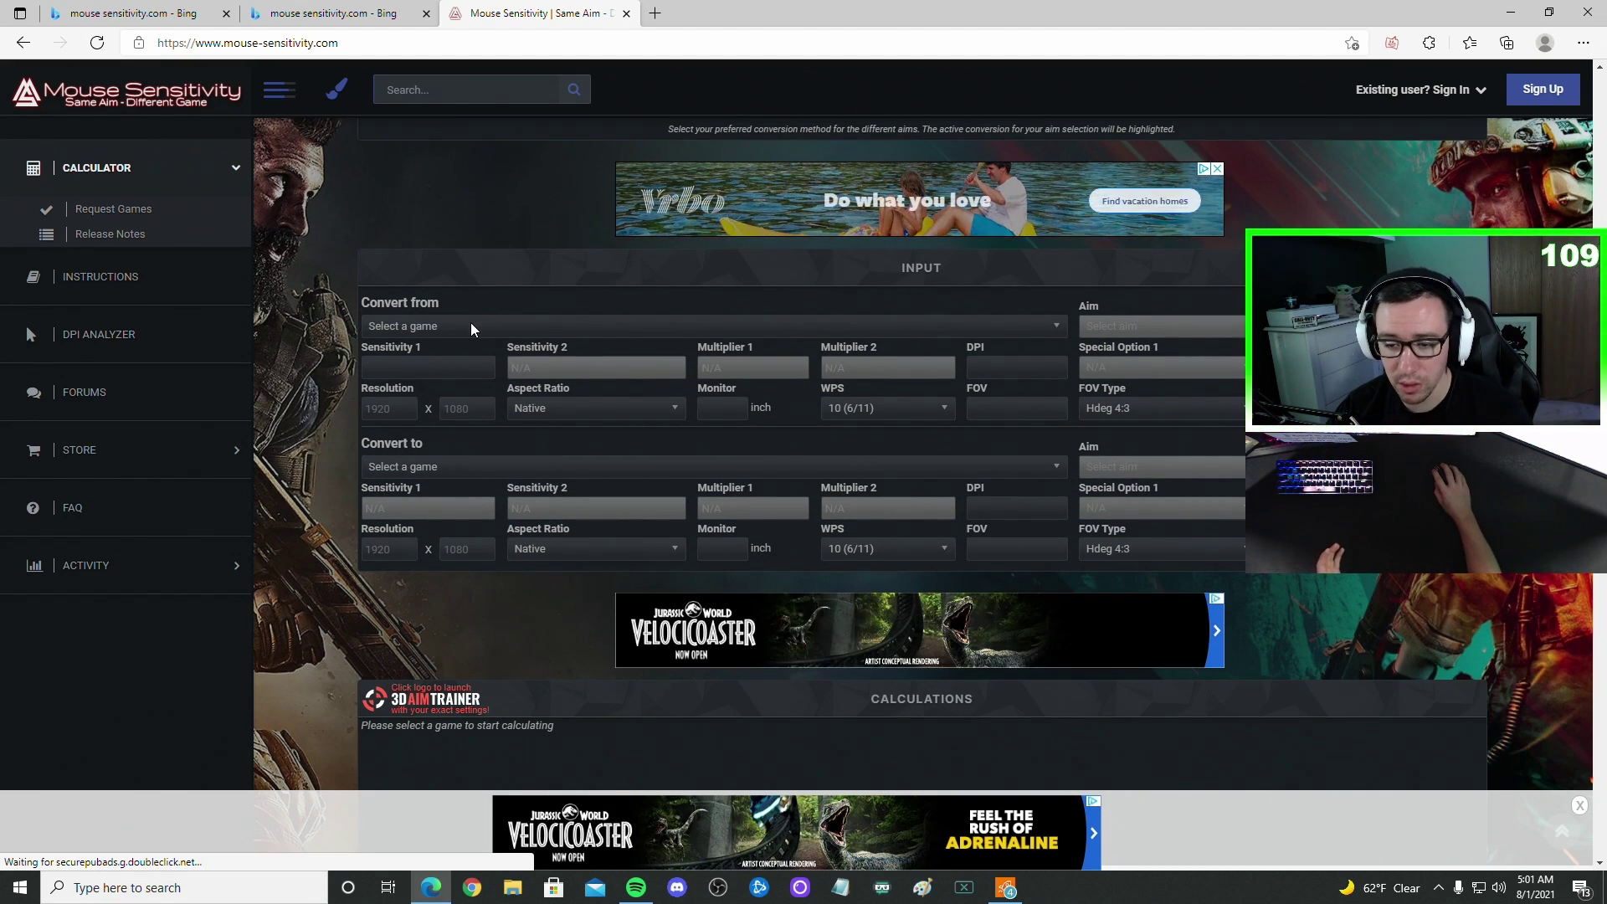
pyautogui.click(472, 327)
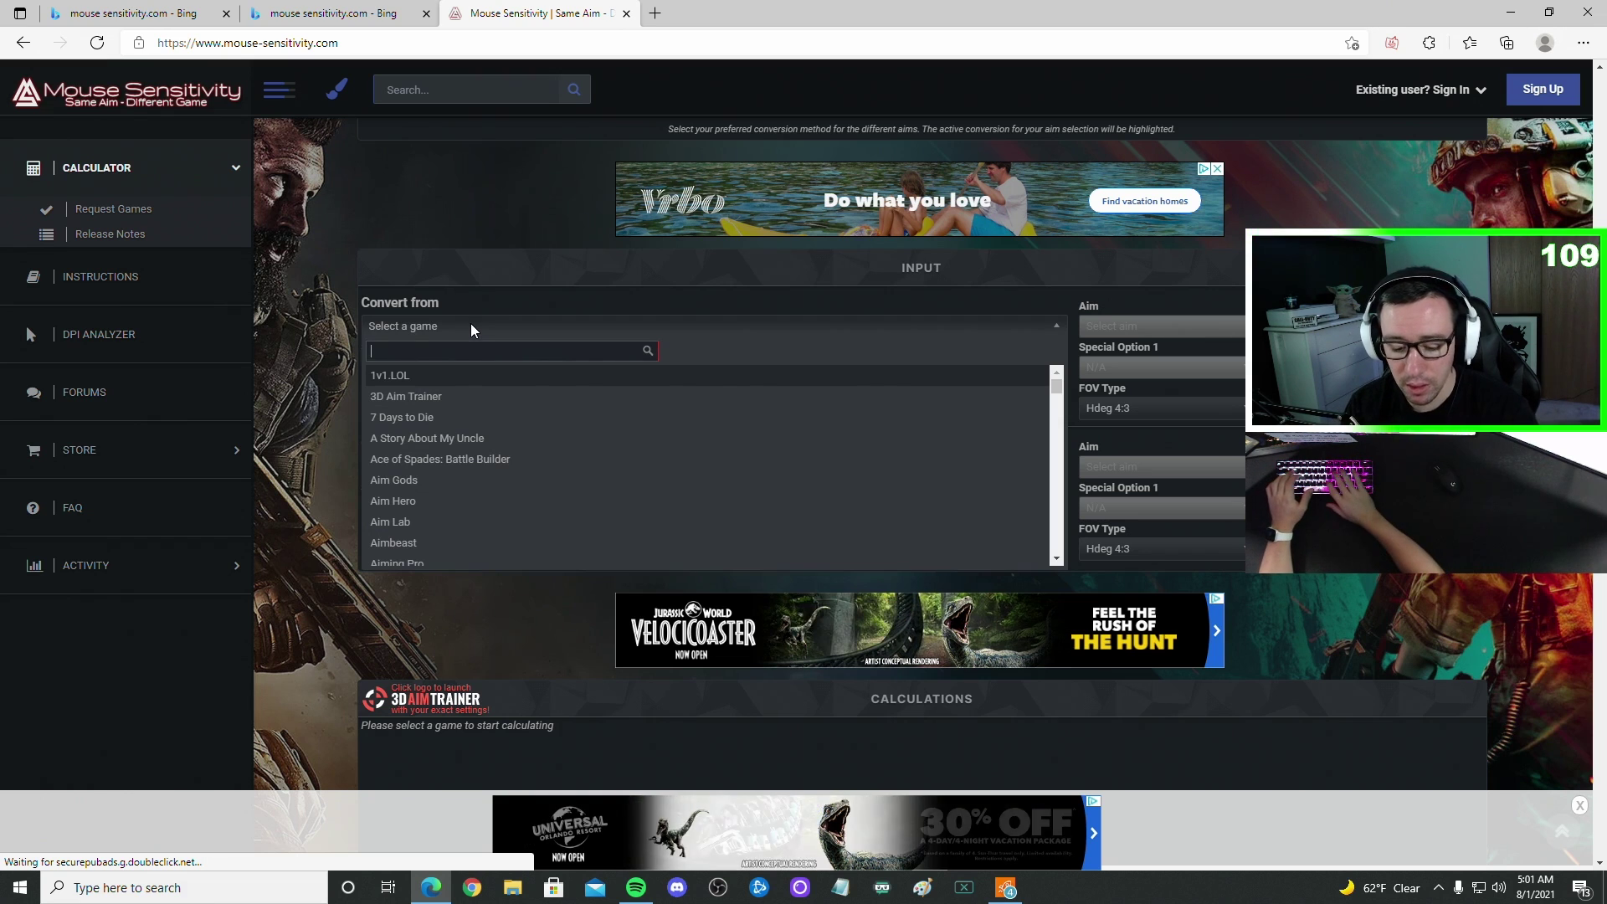
pyautogui.write('warzone')
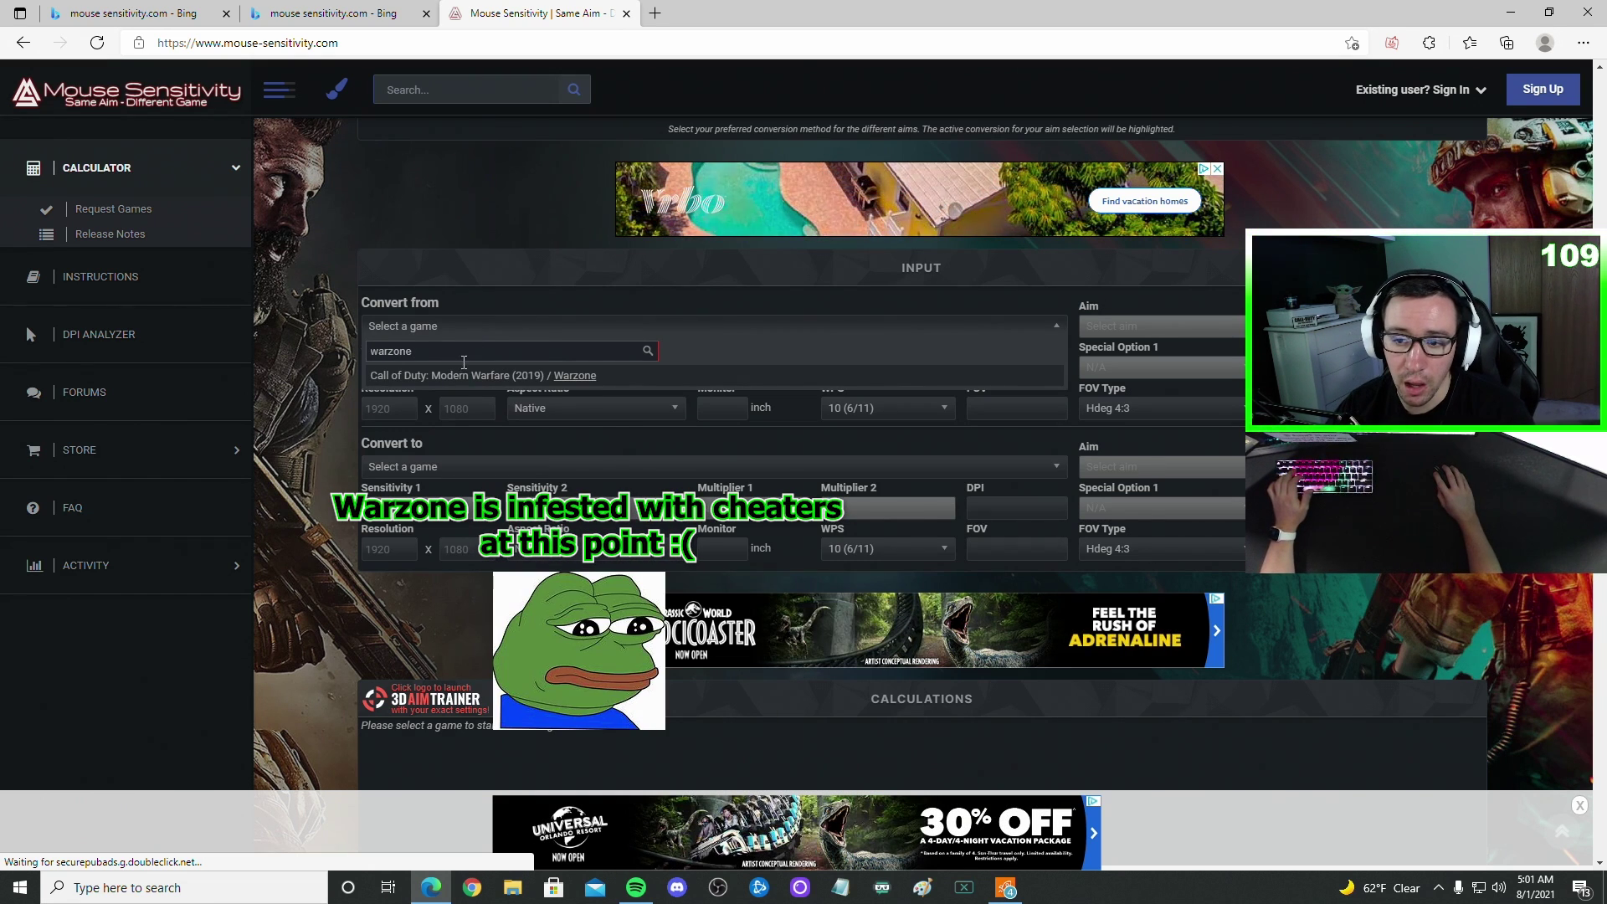
pyautogui.click(455, 377)
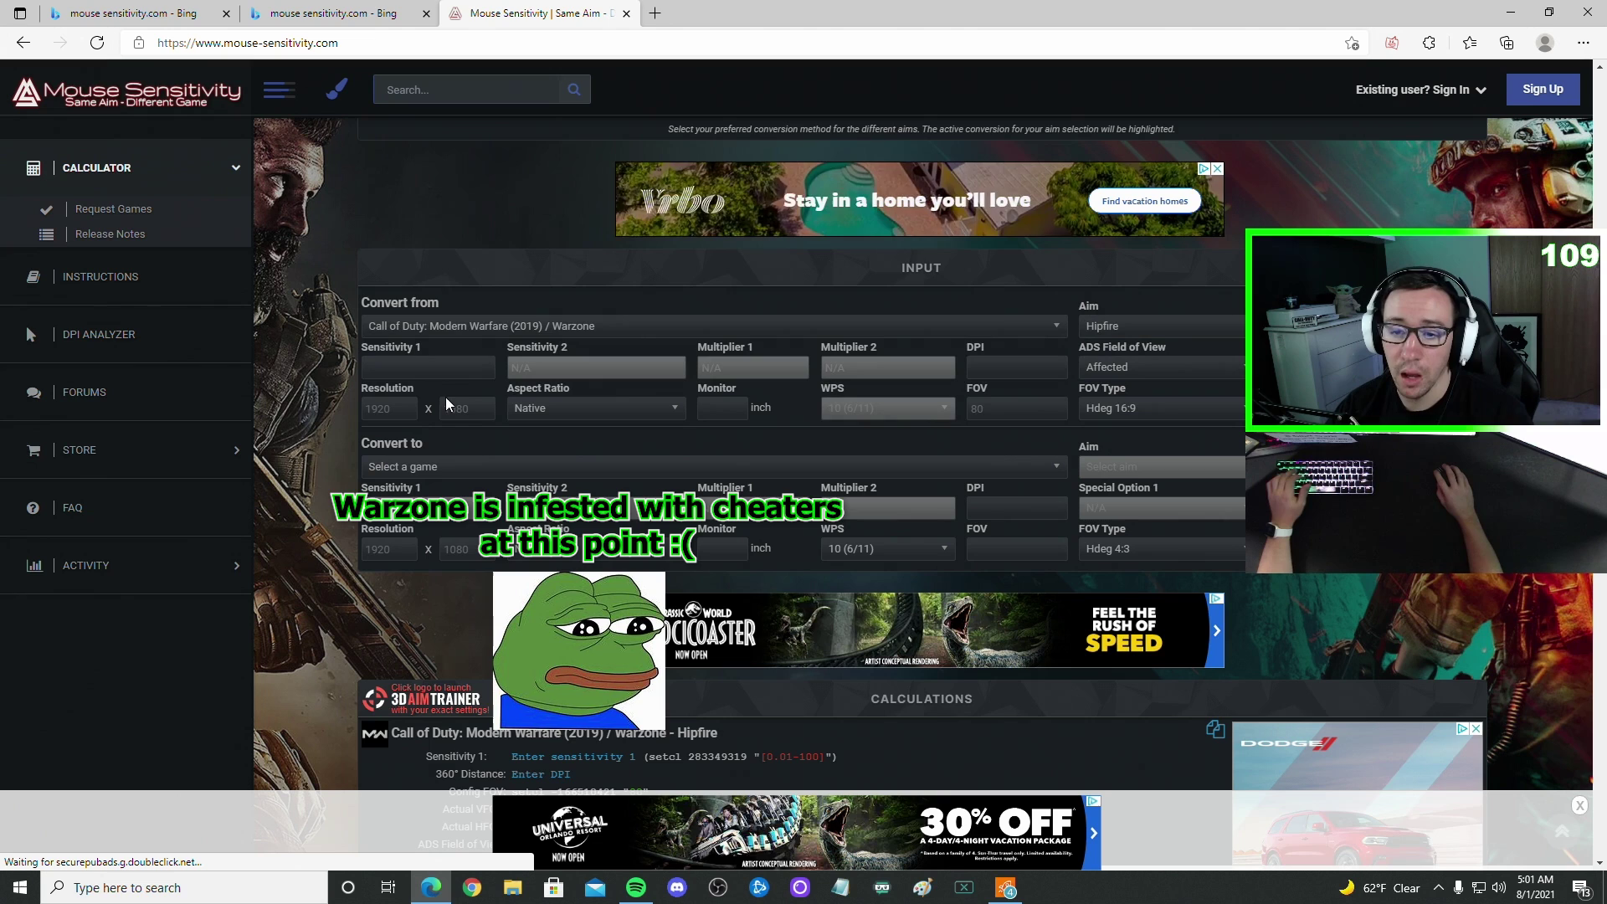
# Enter a Warzone sensitivity of 3.2 and a mouse DPI of 800.
pyautogui.click(420, 366)
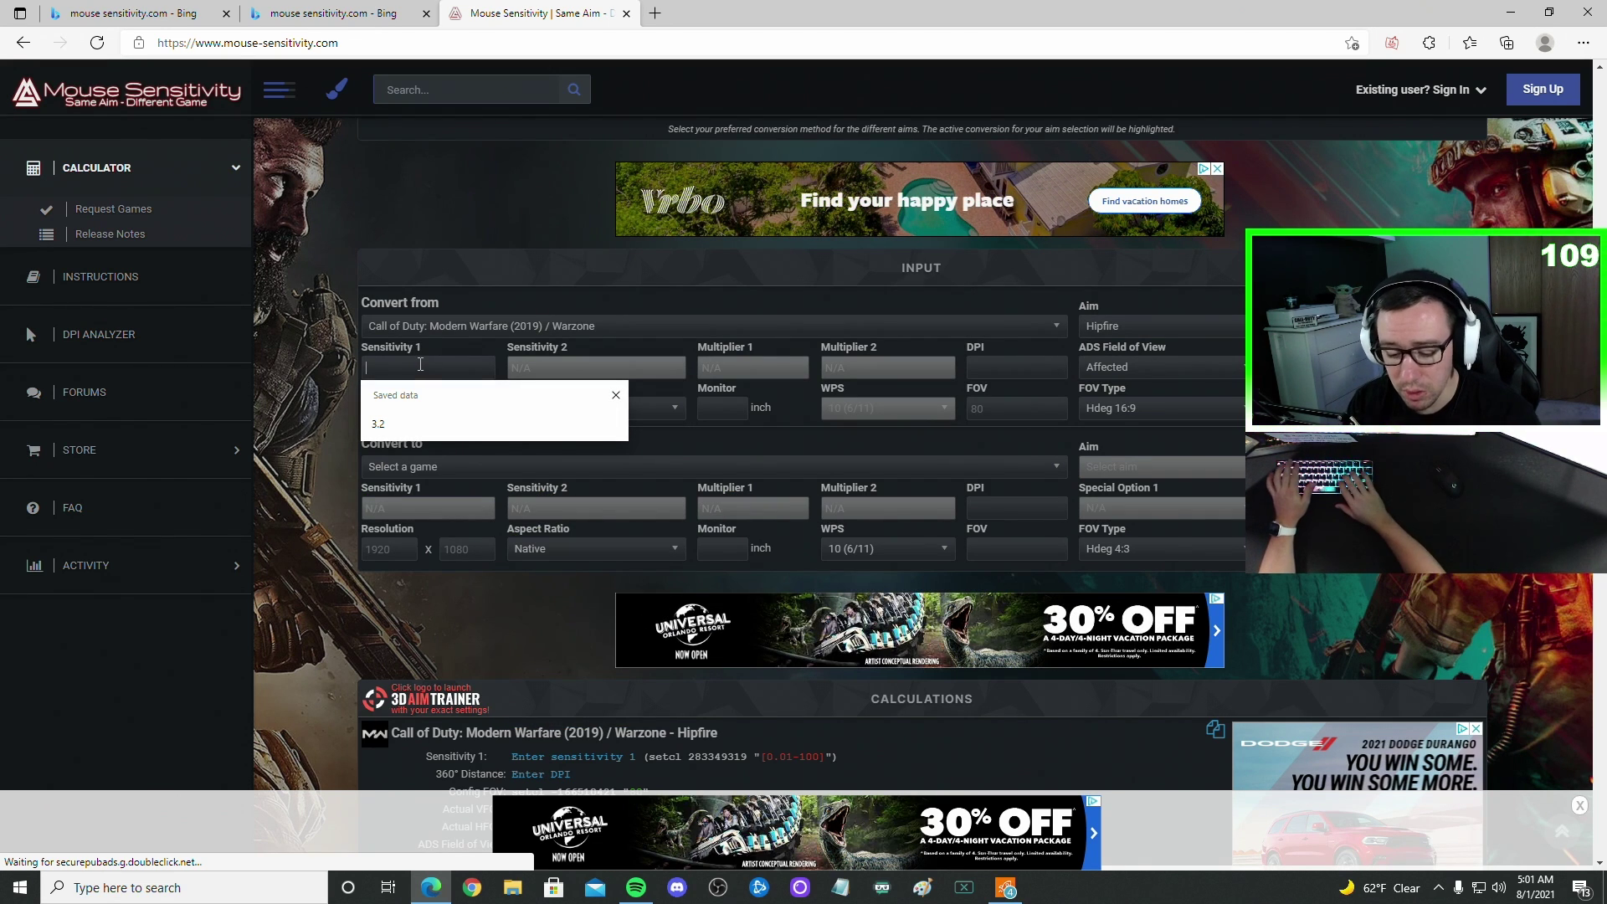
pyautogui.write('3.2')
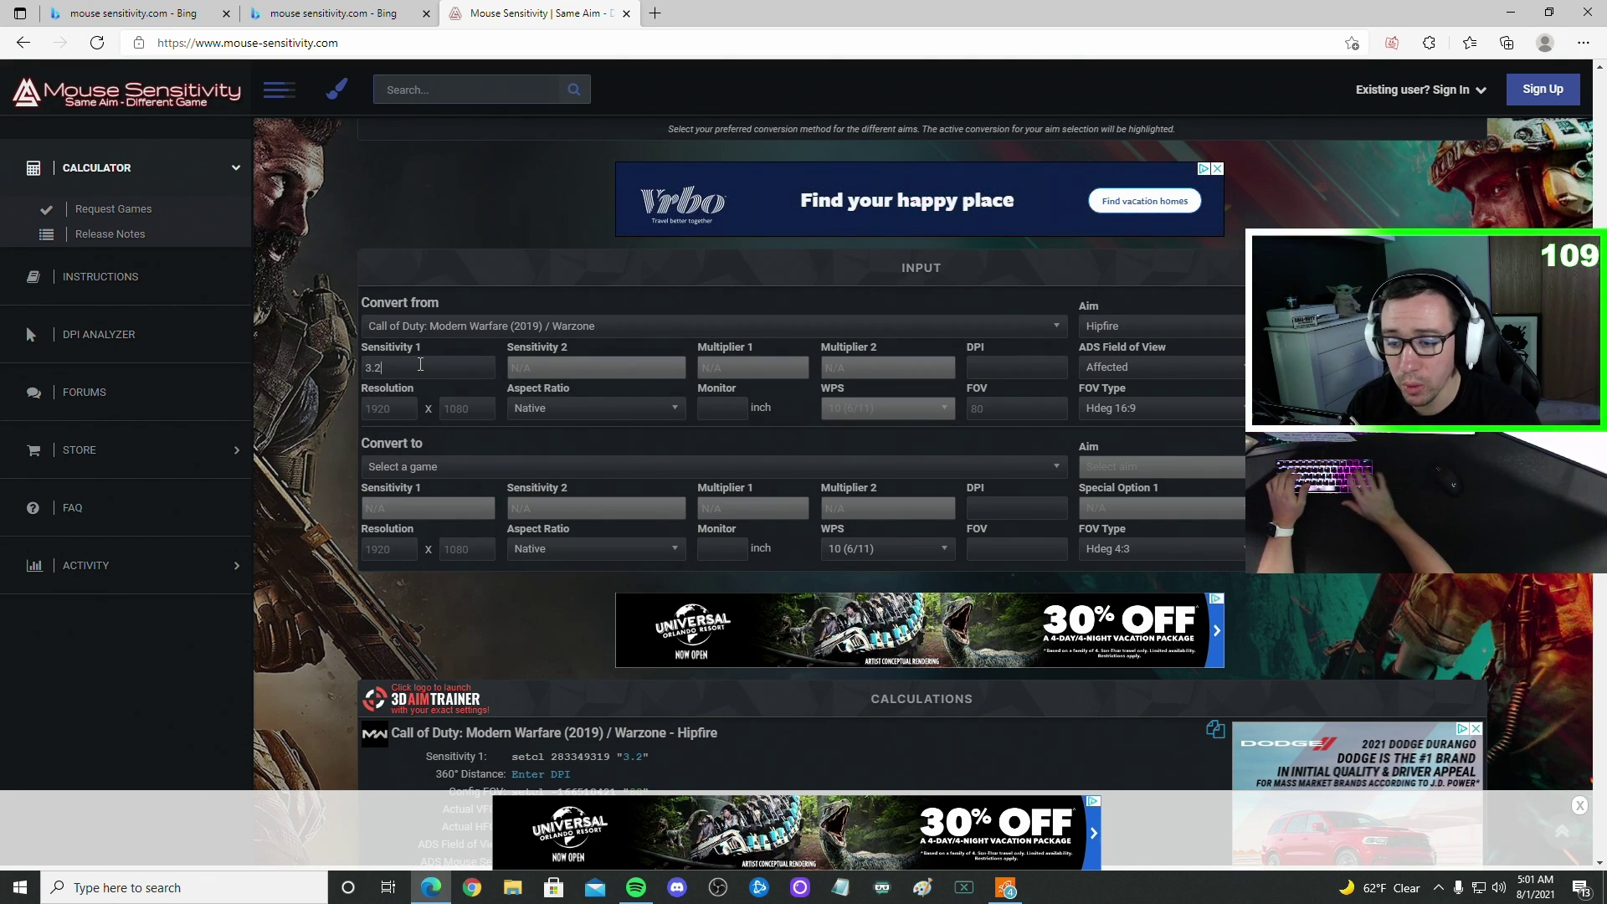
pyautogui.click(1006, 367)
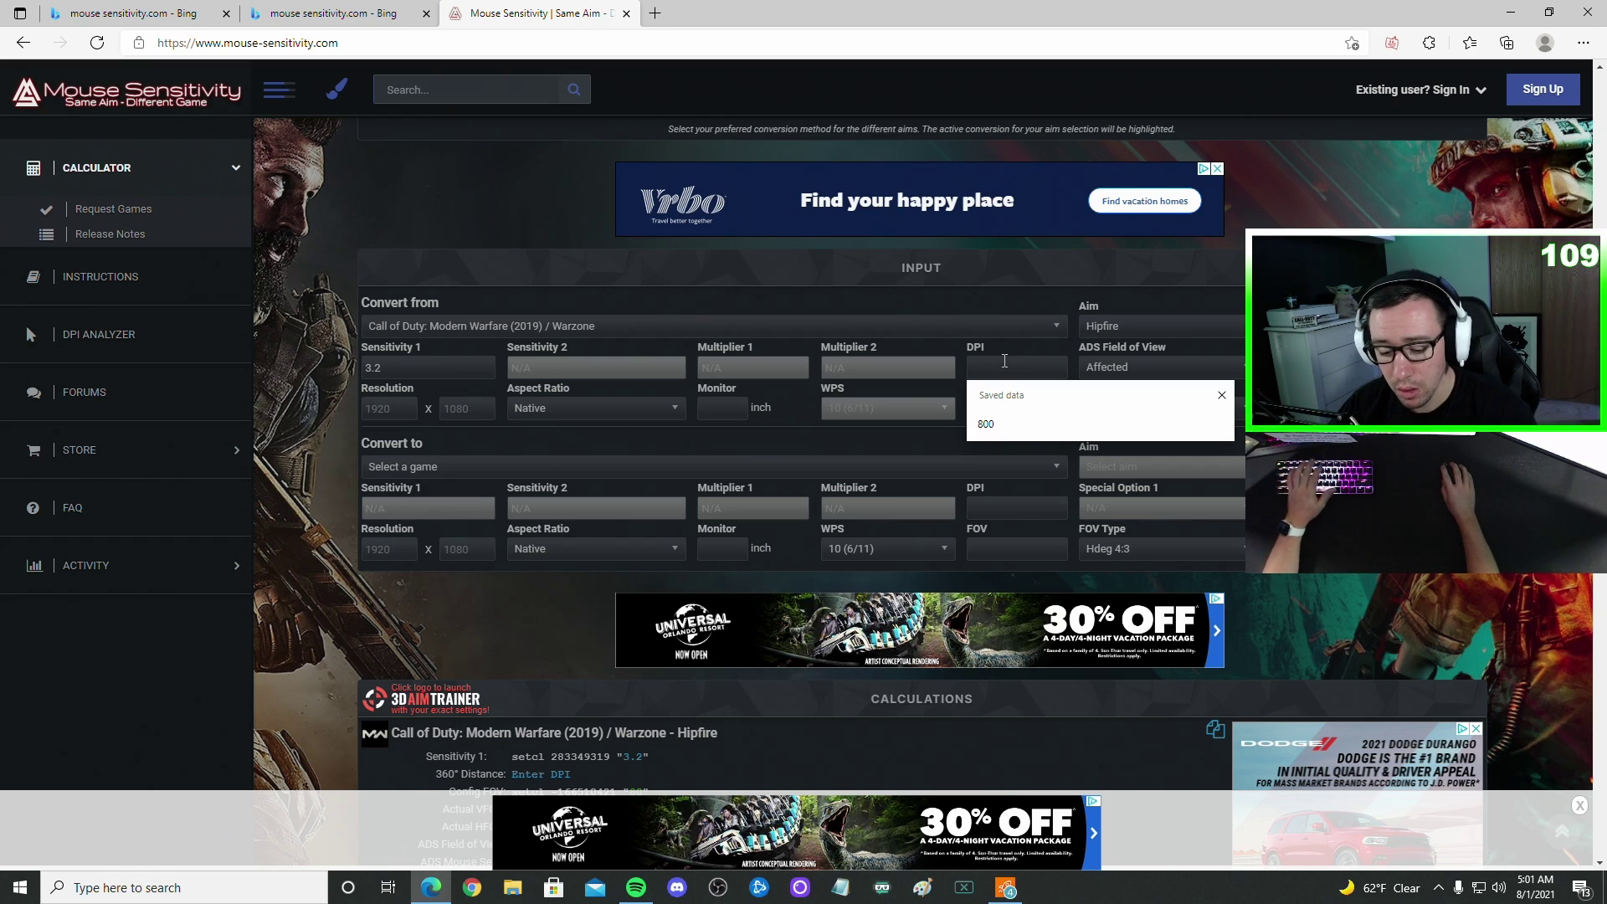
pyautogui.write('800')
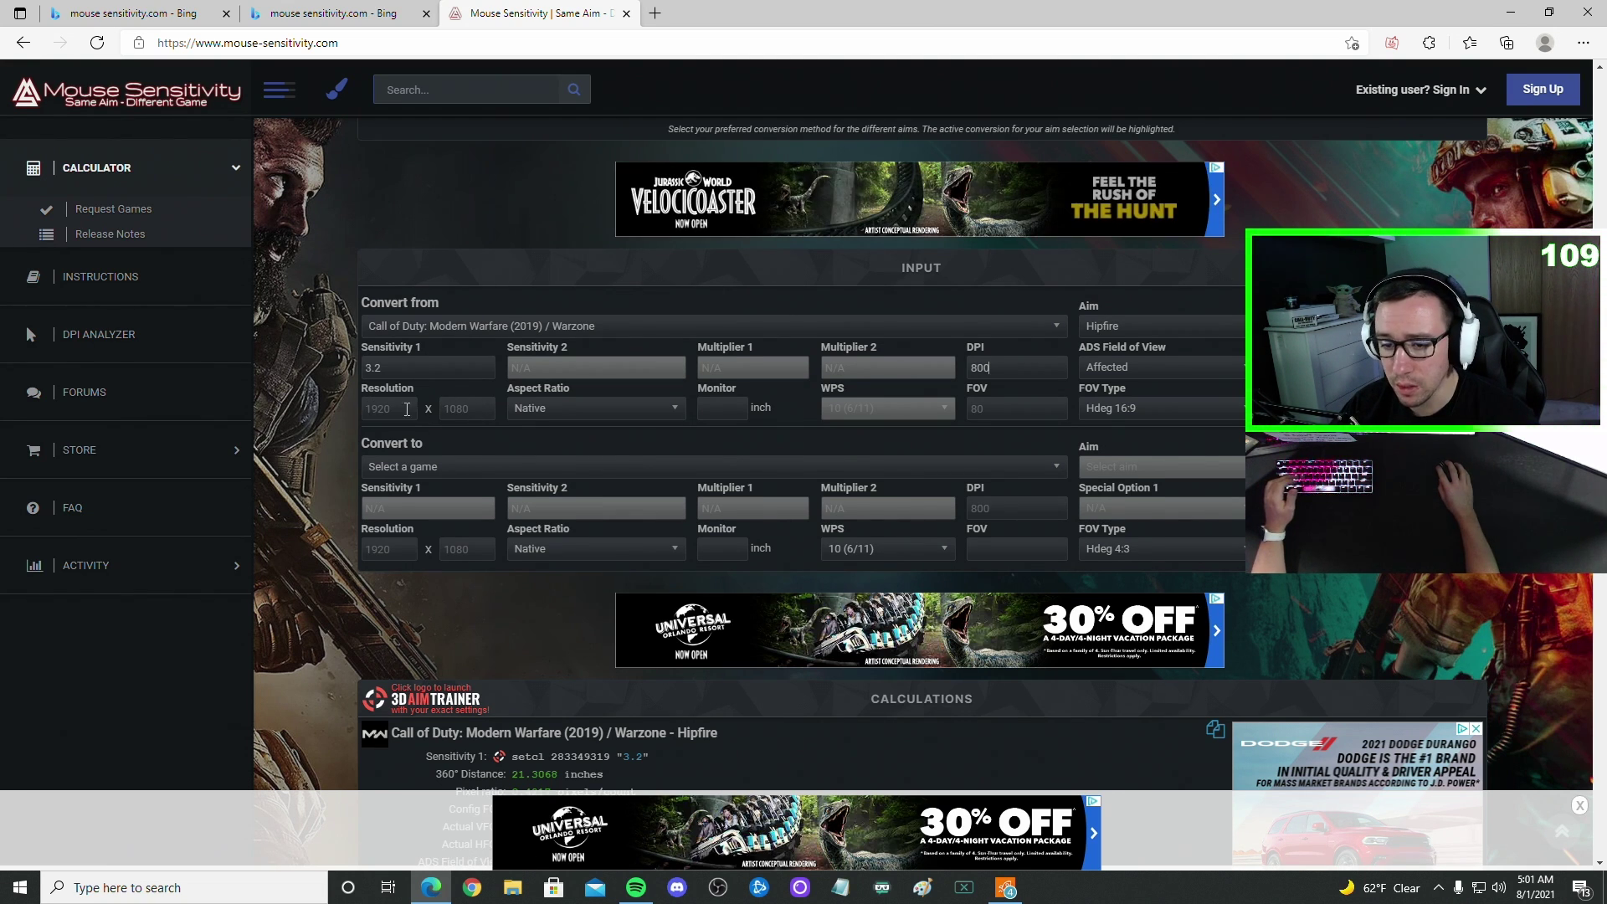
# Set the Warzone input to a 24-inch monitor and 120 field of view.
pyautogui.click(724, 411)
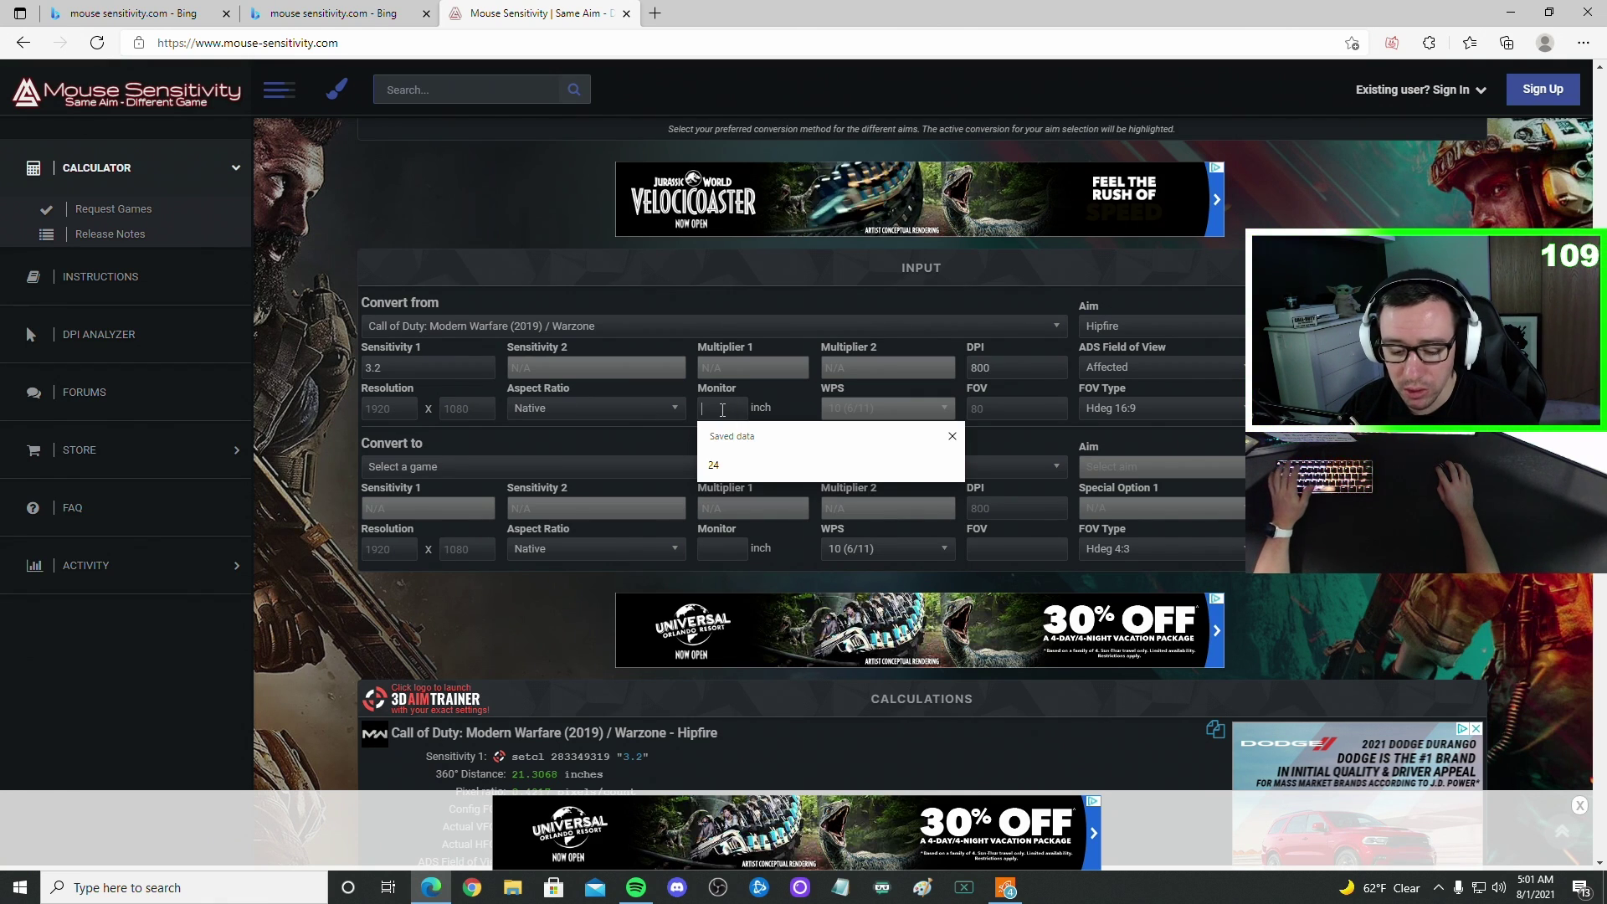
pyautogui.write('24')
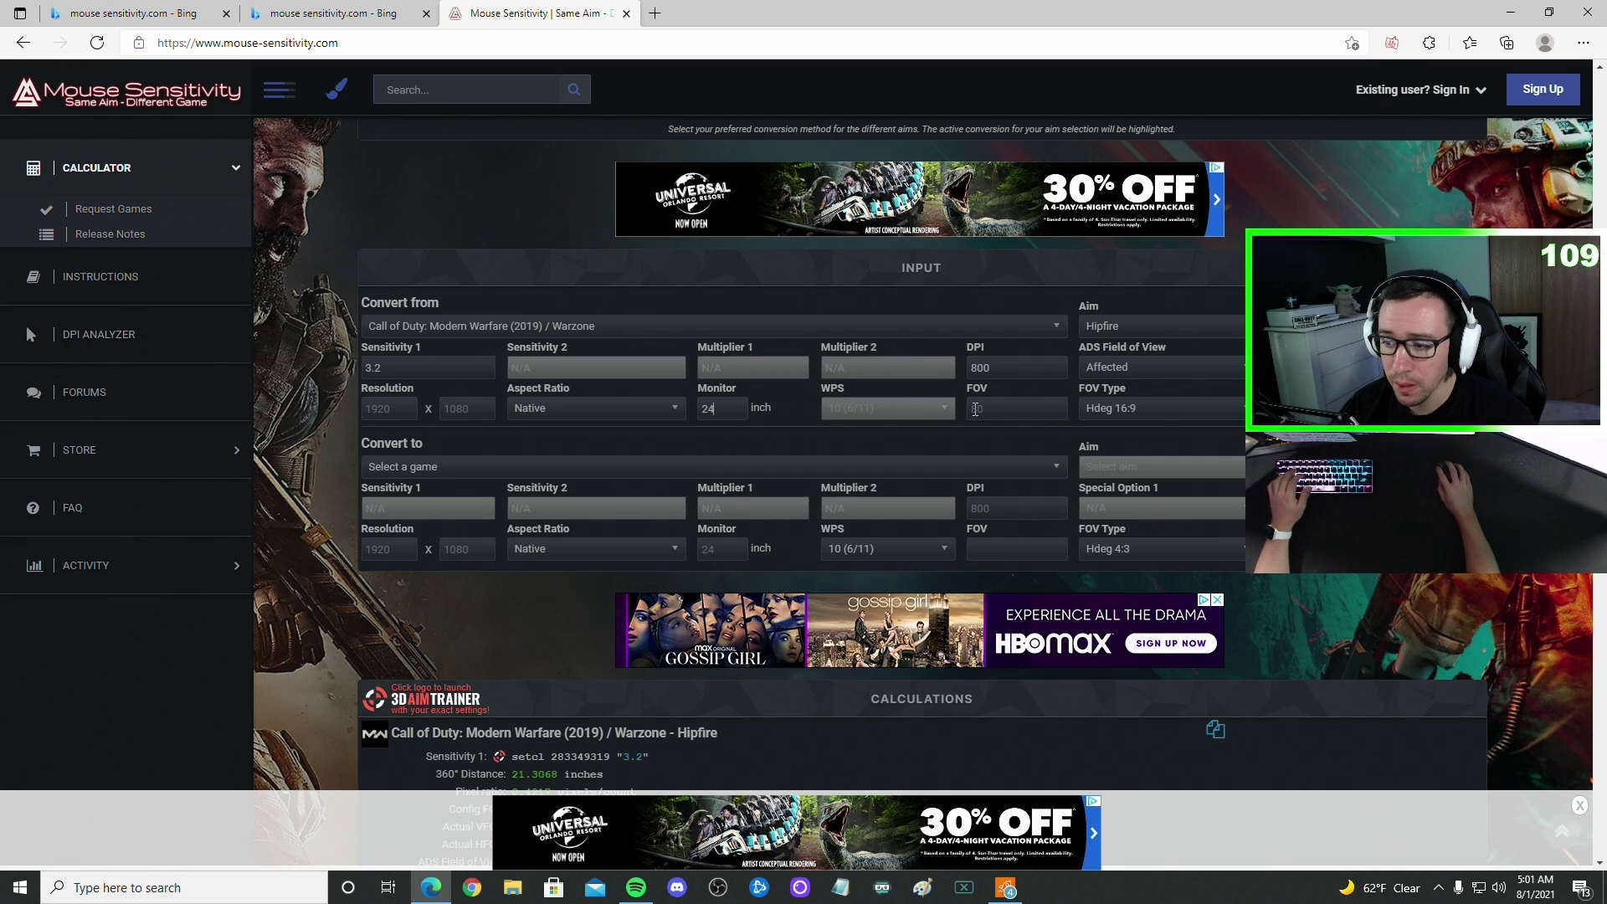
pyautogui.click(987, 407)
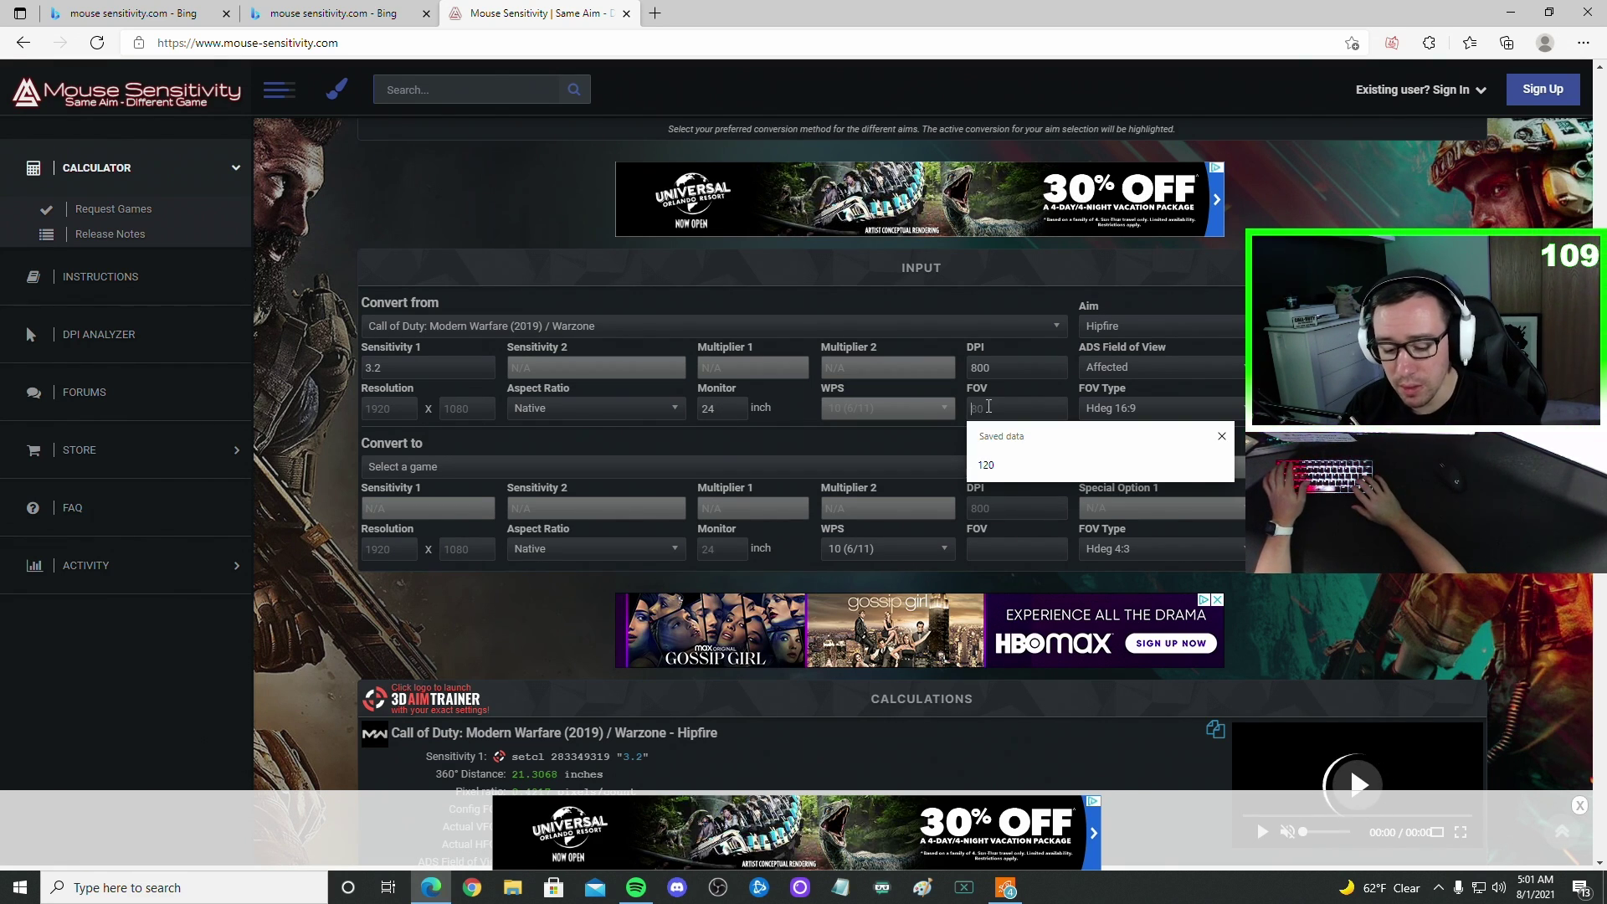
pyautogui.write('12')
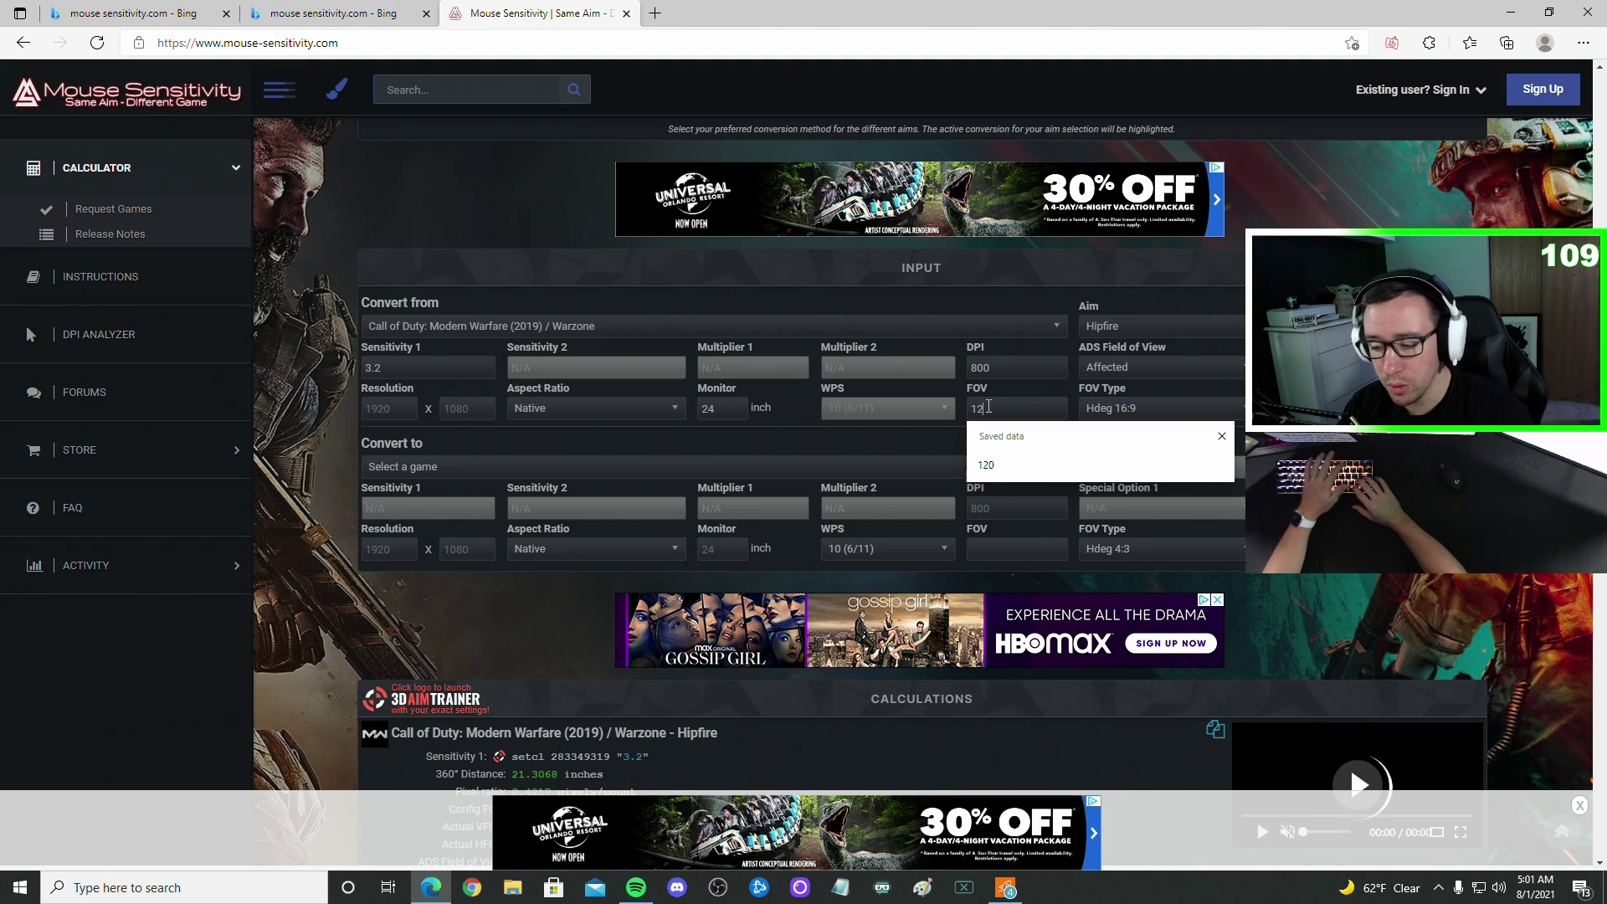
pyautogui.write('0')
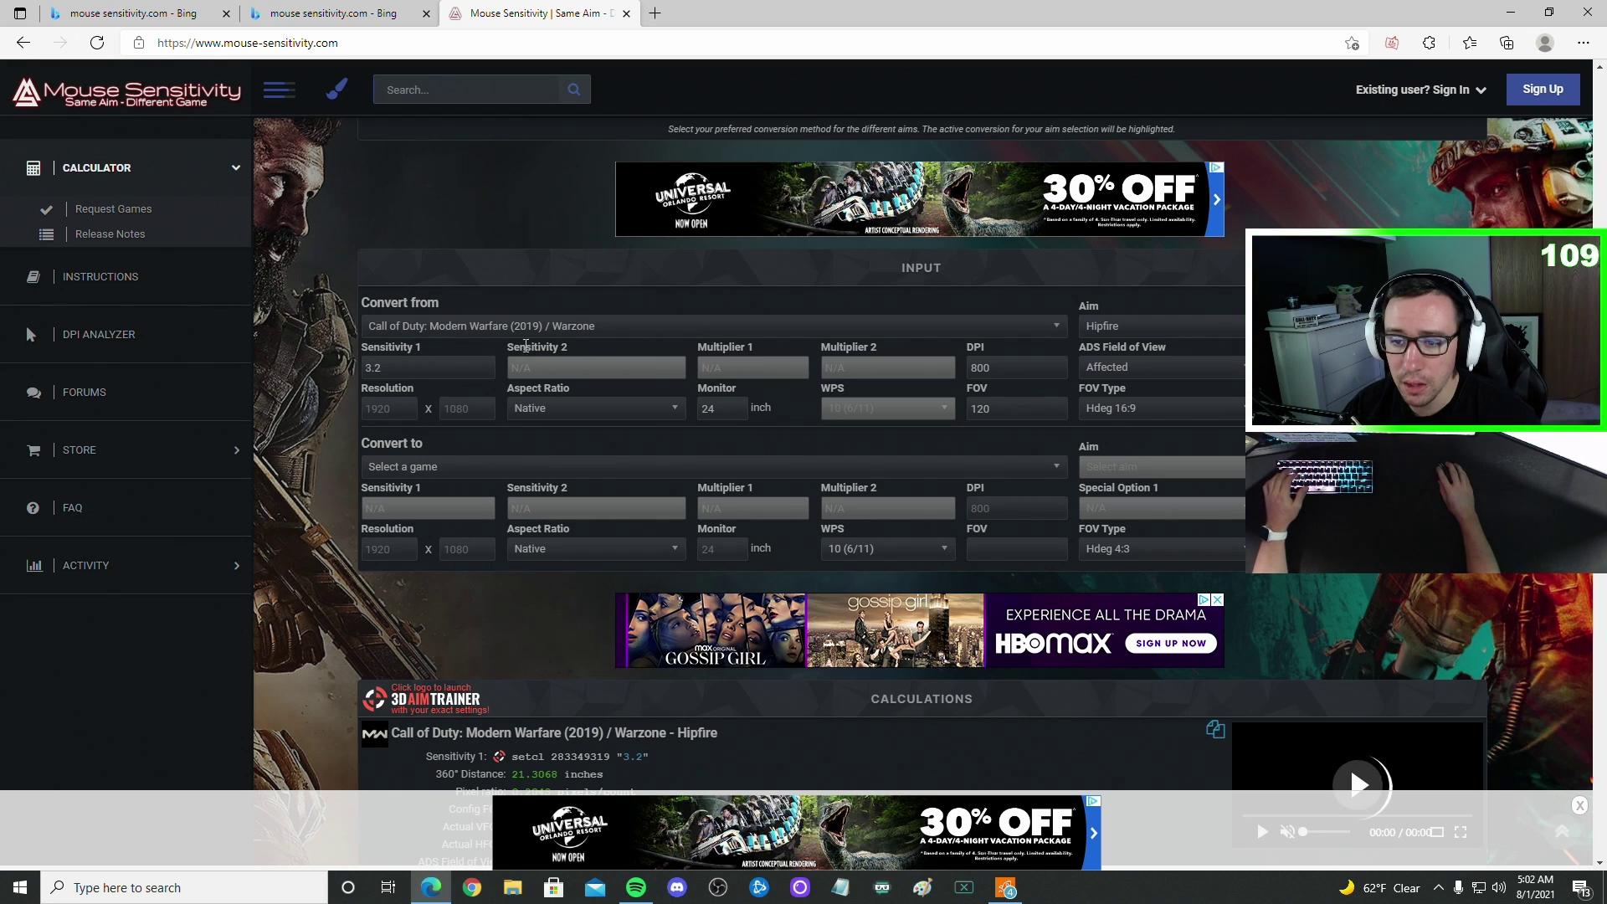
# Choose Splitgate as the game to convert to.
pyautogui.click(432, 466)
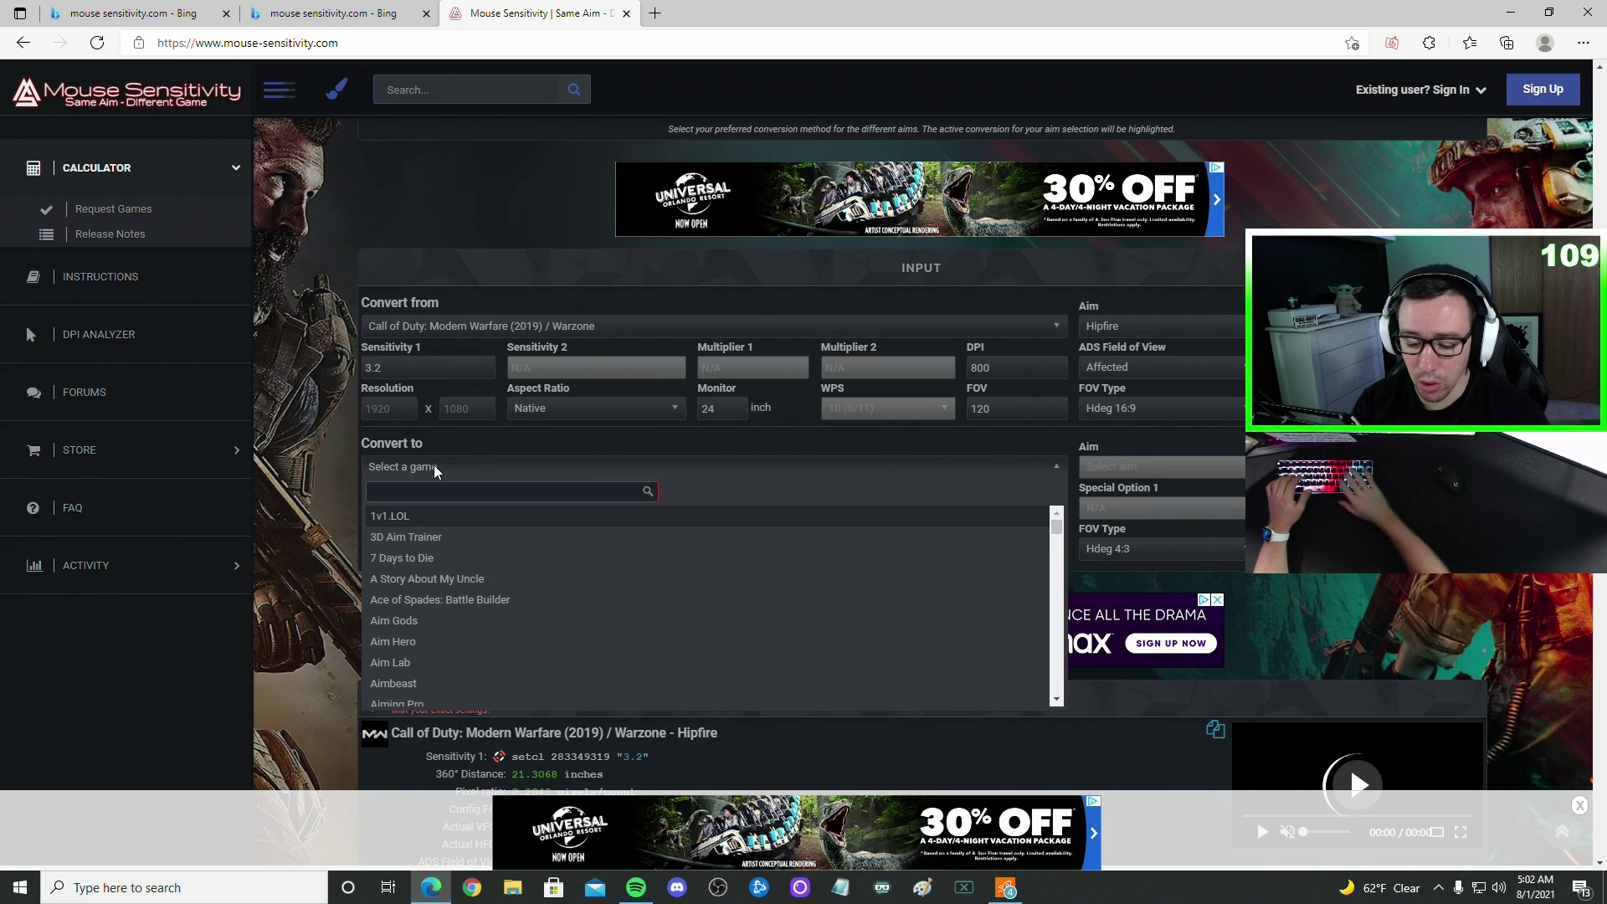
pyautogui.write('split')
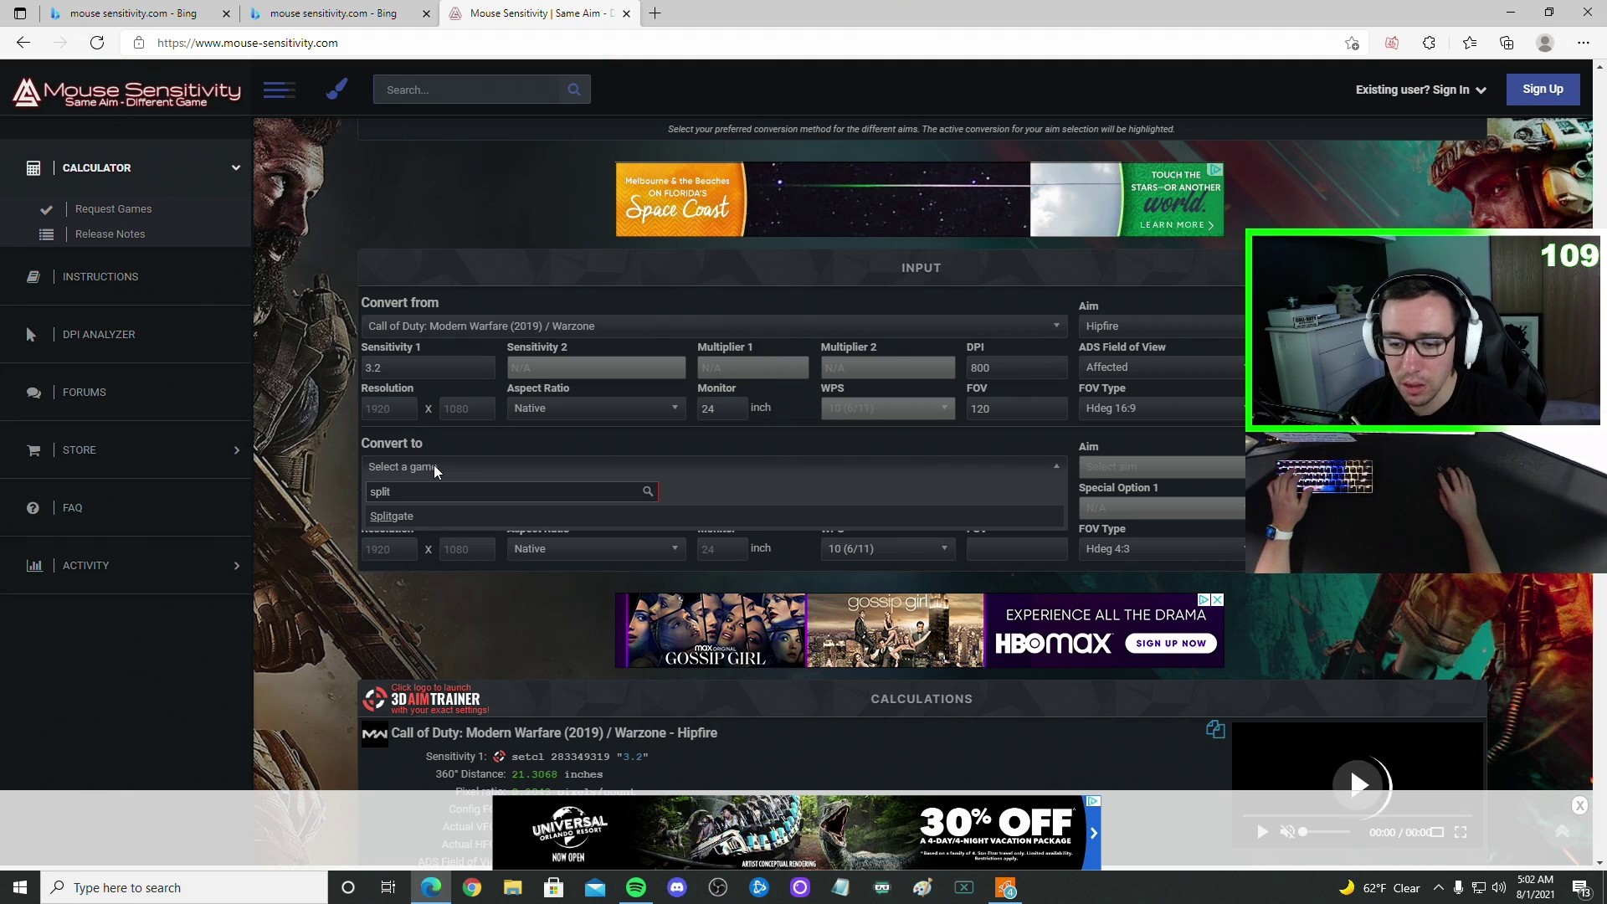
pyautogui.click(425, 516)
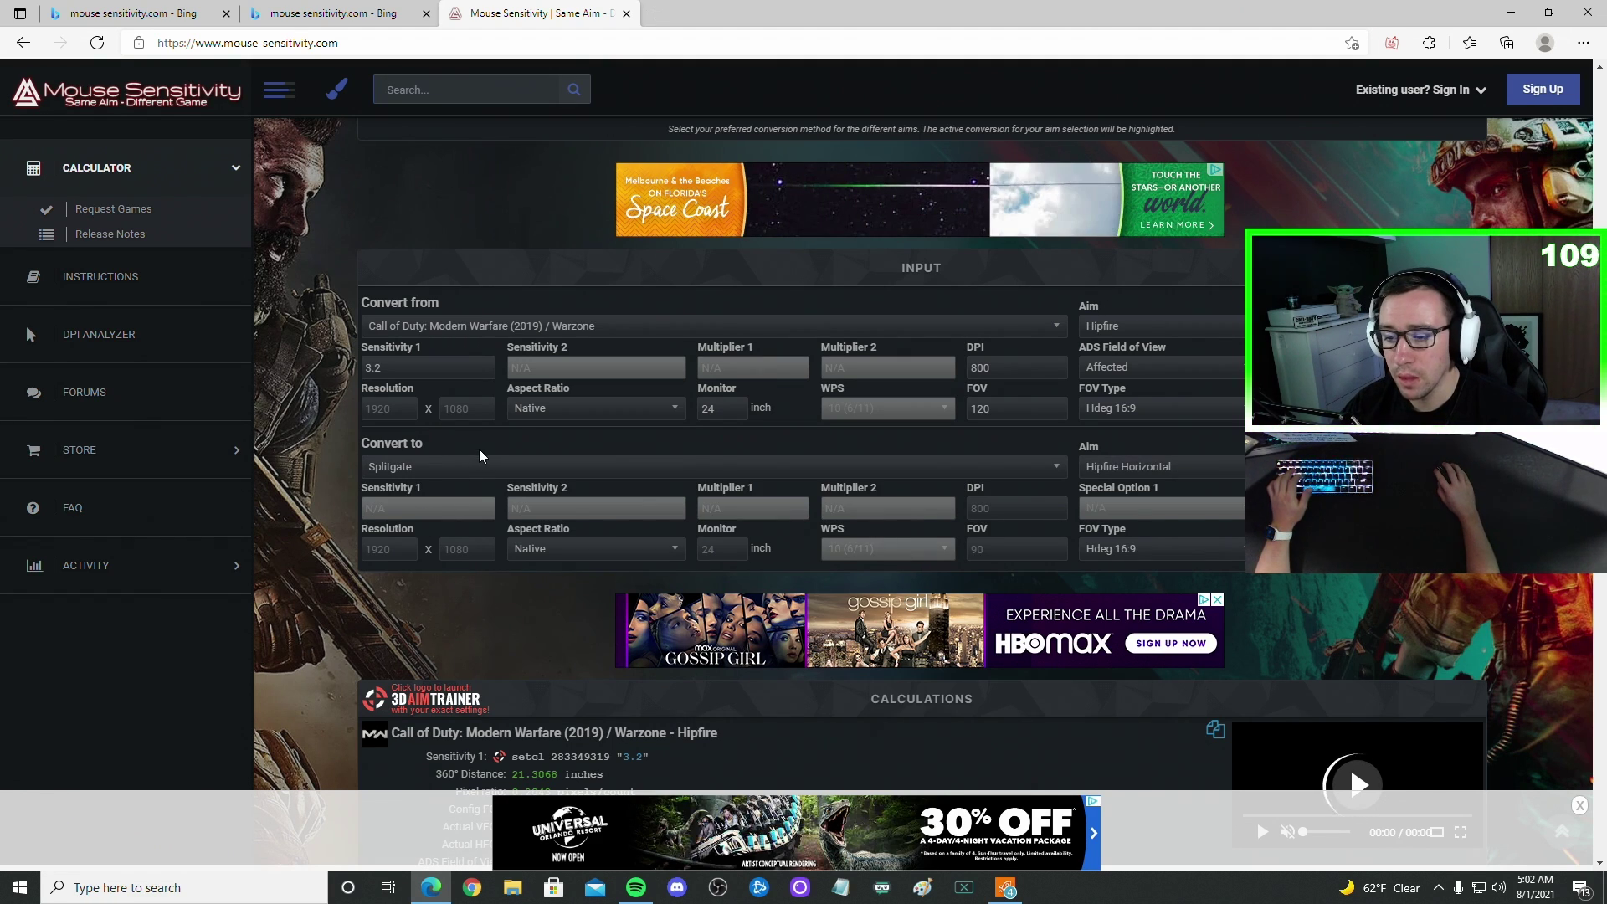
# Set Splitgate's field of view to 103 and view the 1.969 horizontal hipfire result.
pyautogui.click(1010, 551)
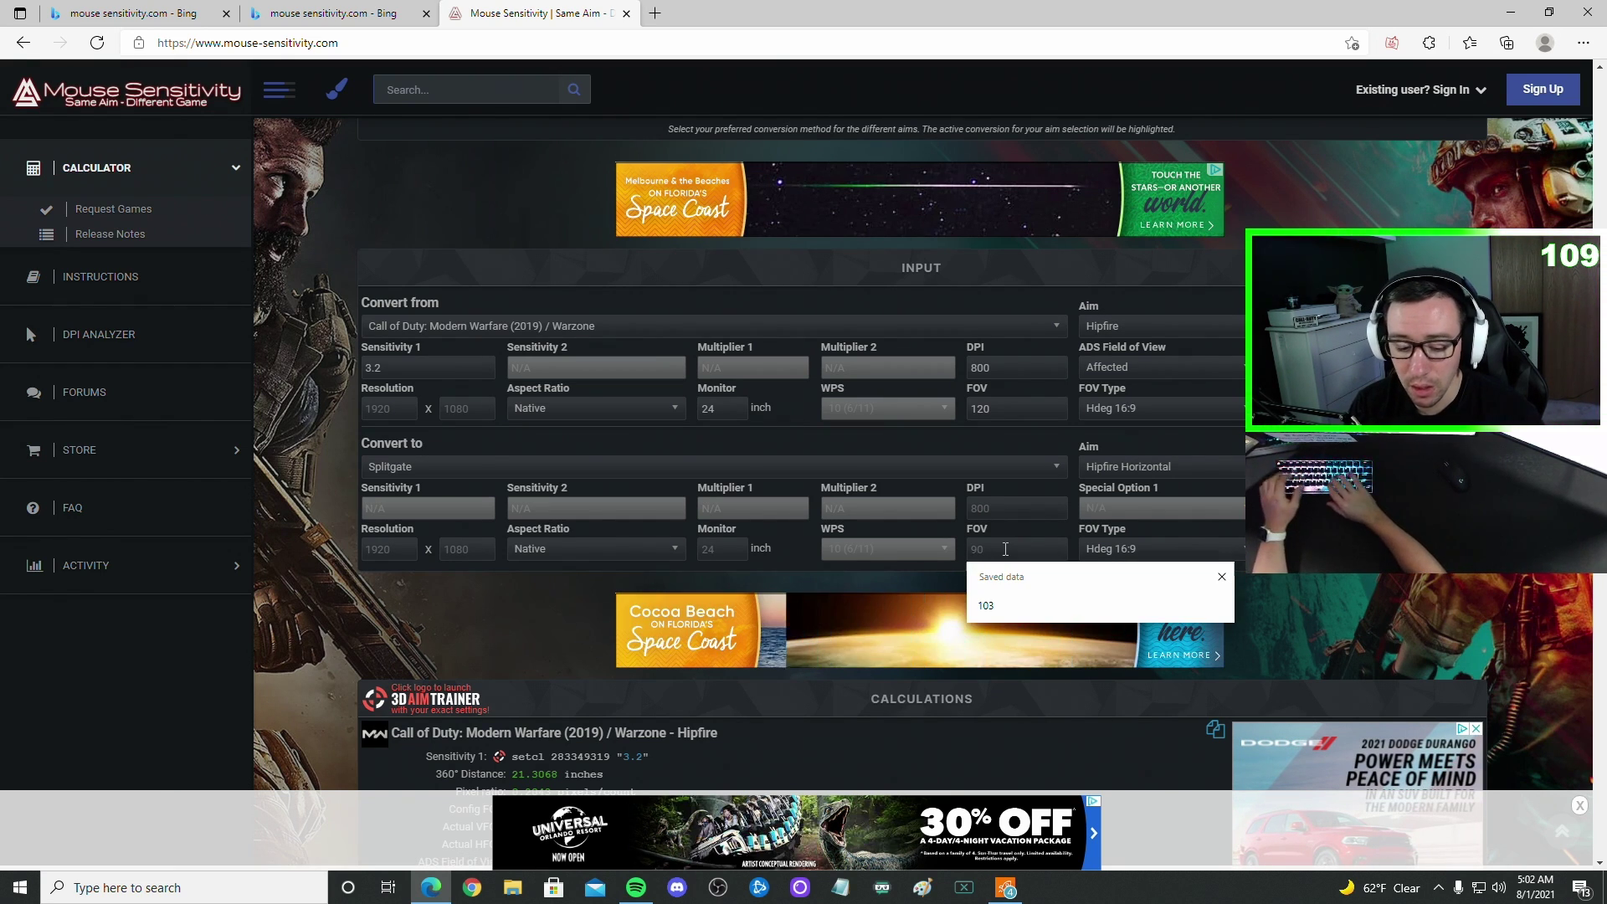
pyautogui.write('103')
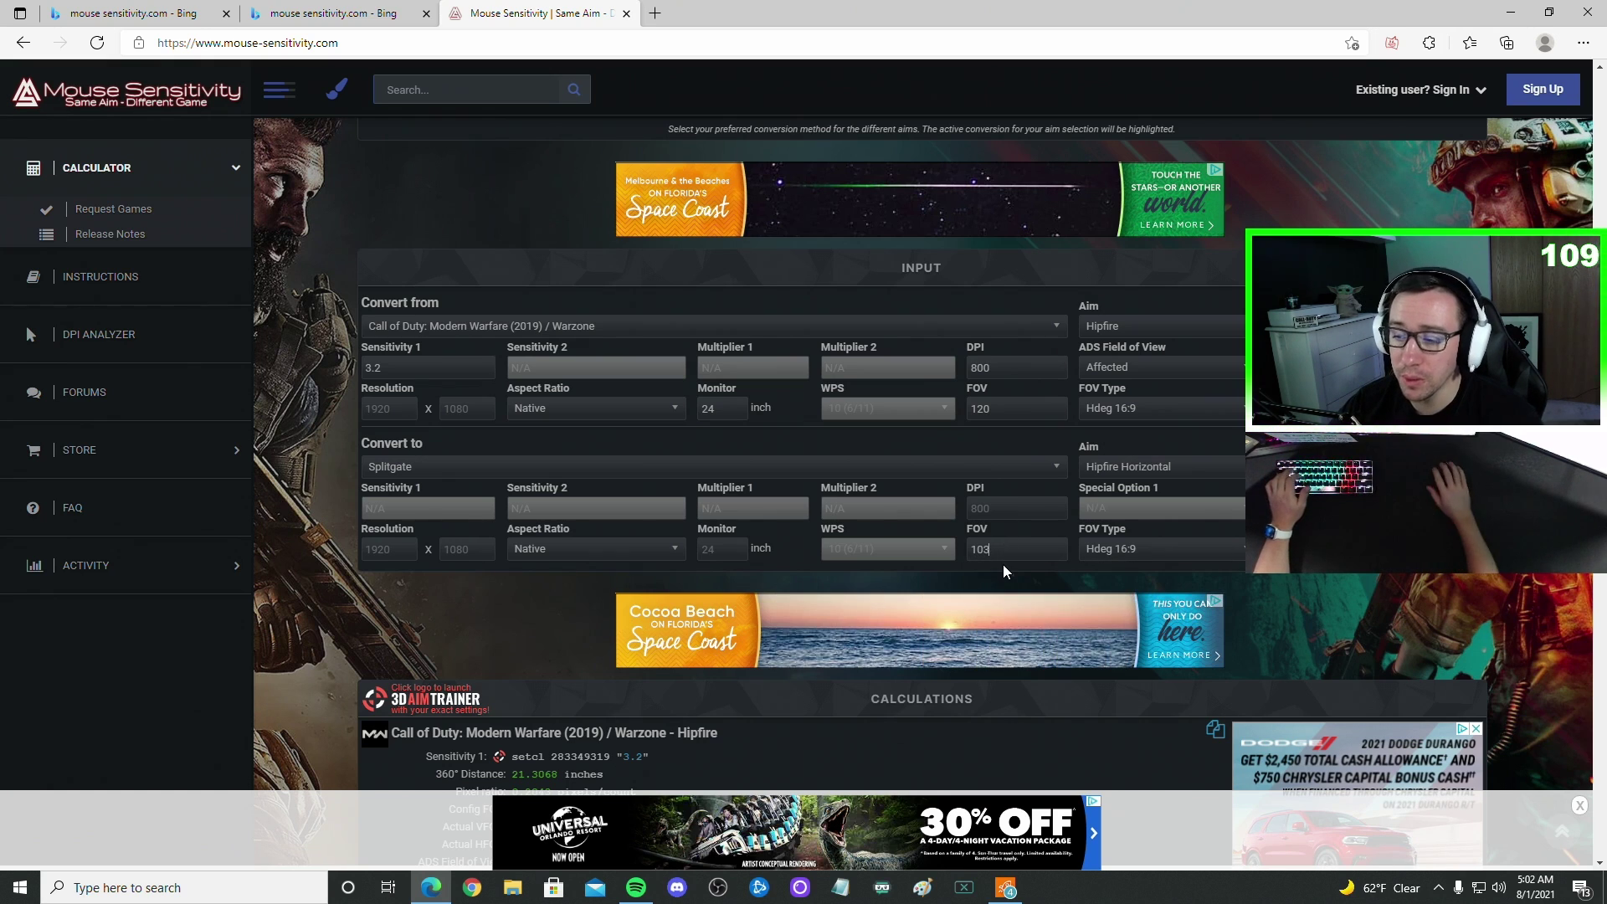
pyautogui.click(950, 476)
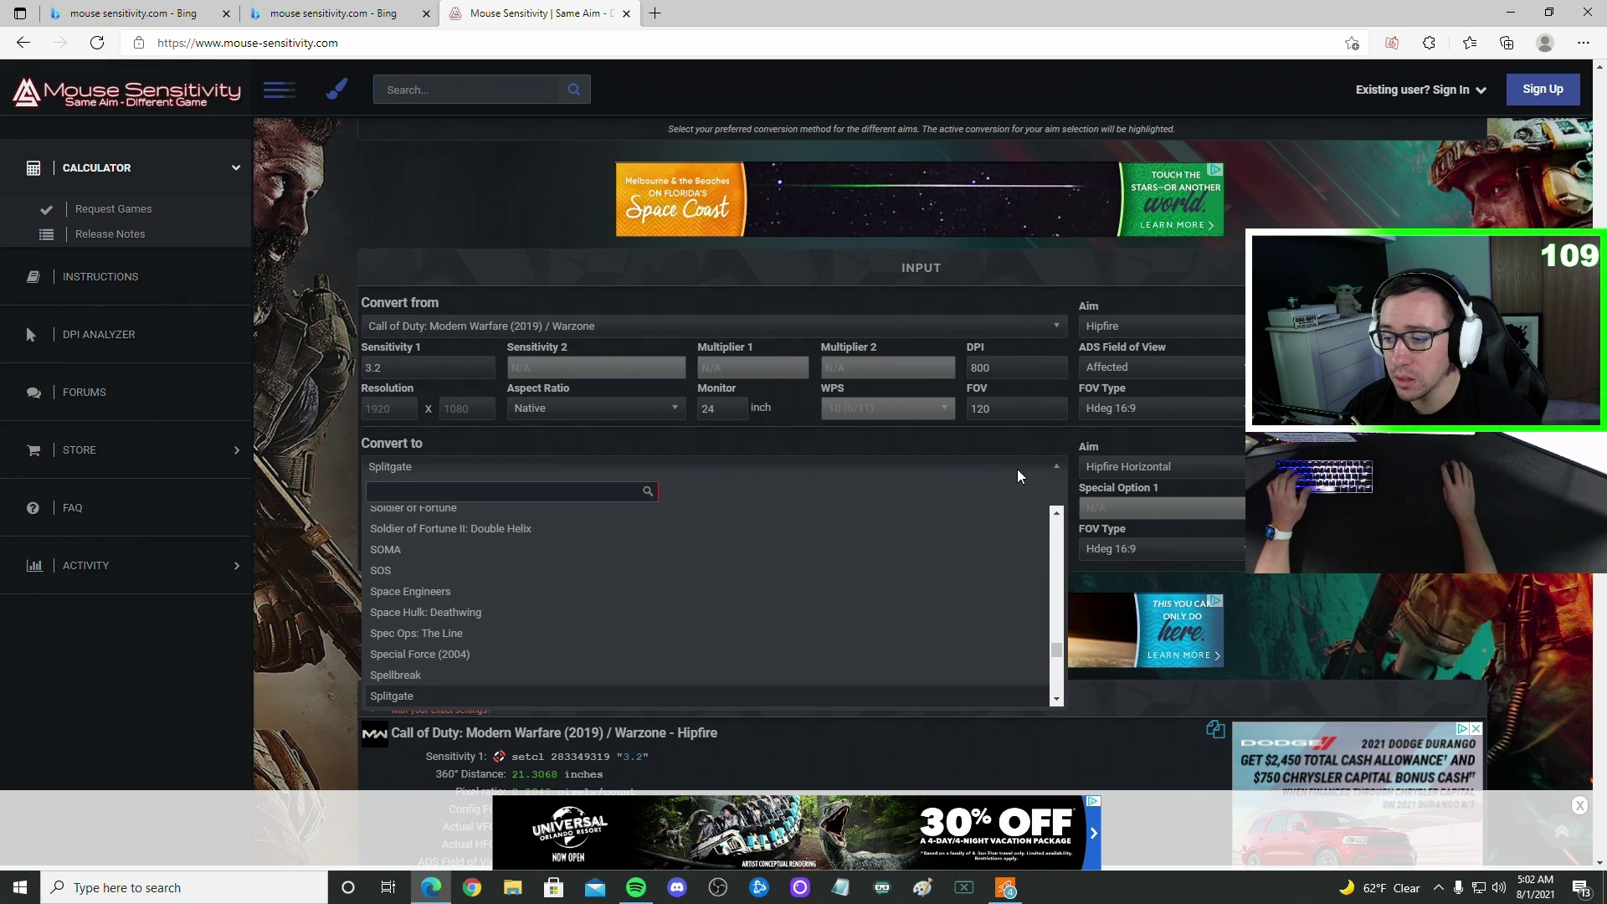
pyautogui.click(1078, 581)
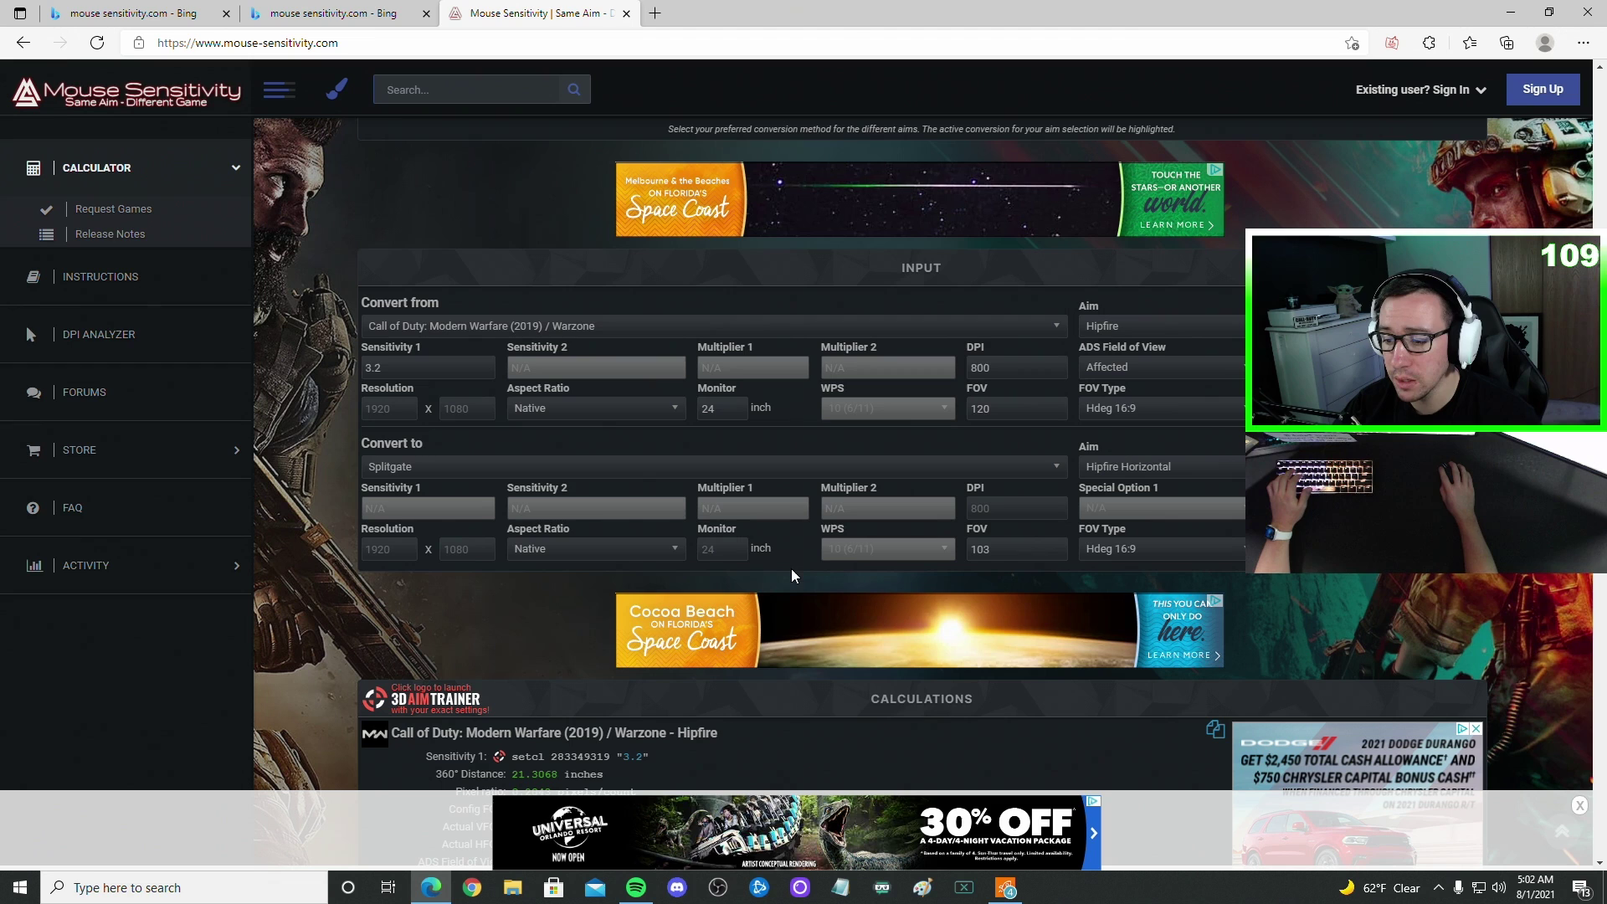
pyautogui.scroll(-4, 787, 606)
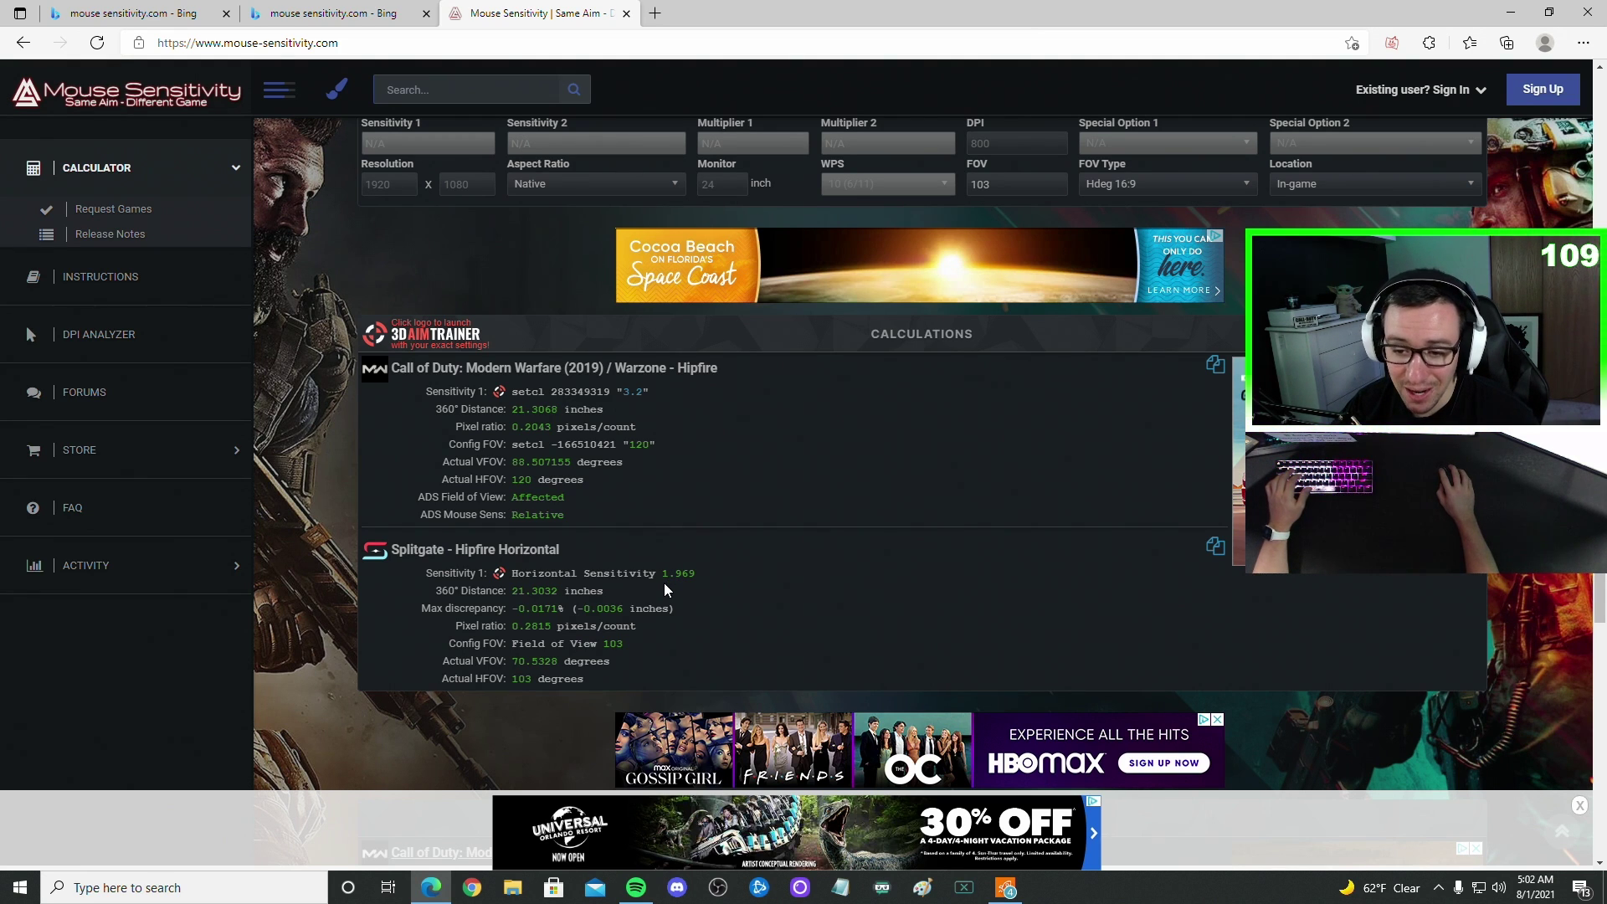
# Change Splitgate's field of view to 90, giving horizontal sensitivity 2.253.
pyautogui.scroll(2, 664, 582)
pyautogui.scroll(2, 977, 439)
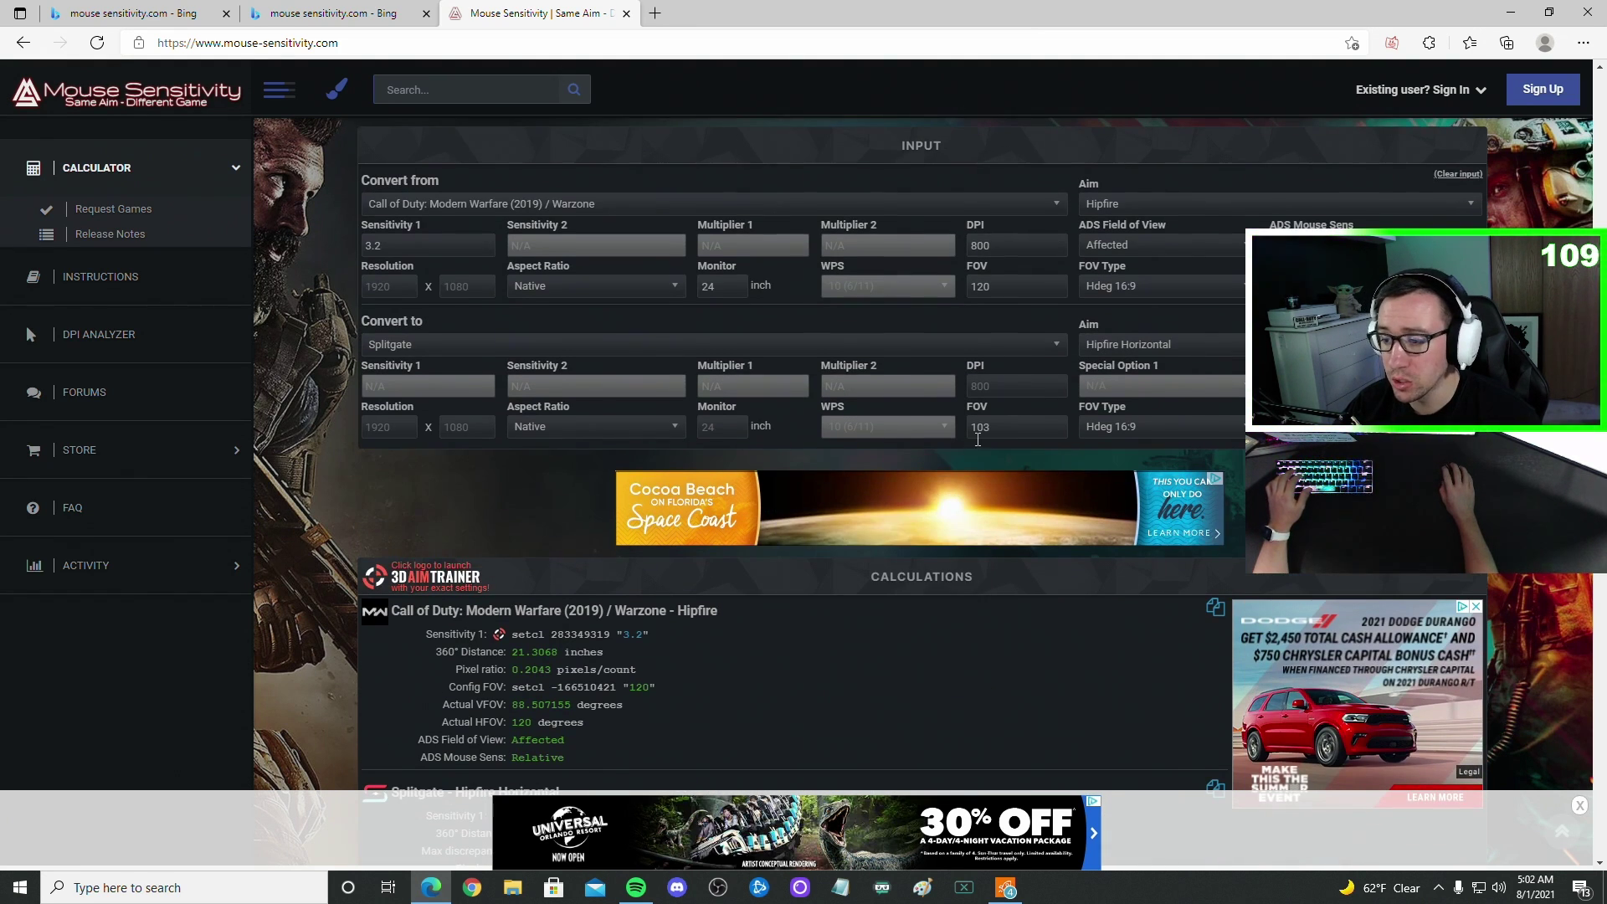
pyautogui.press('BackSpace')
pyautogui.press('BackSpace')
pyautogui.press('BackSpace')
pyautogui.write('90')
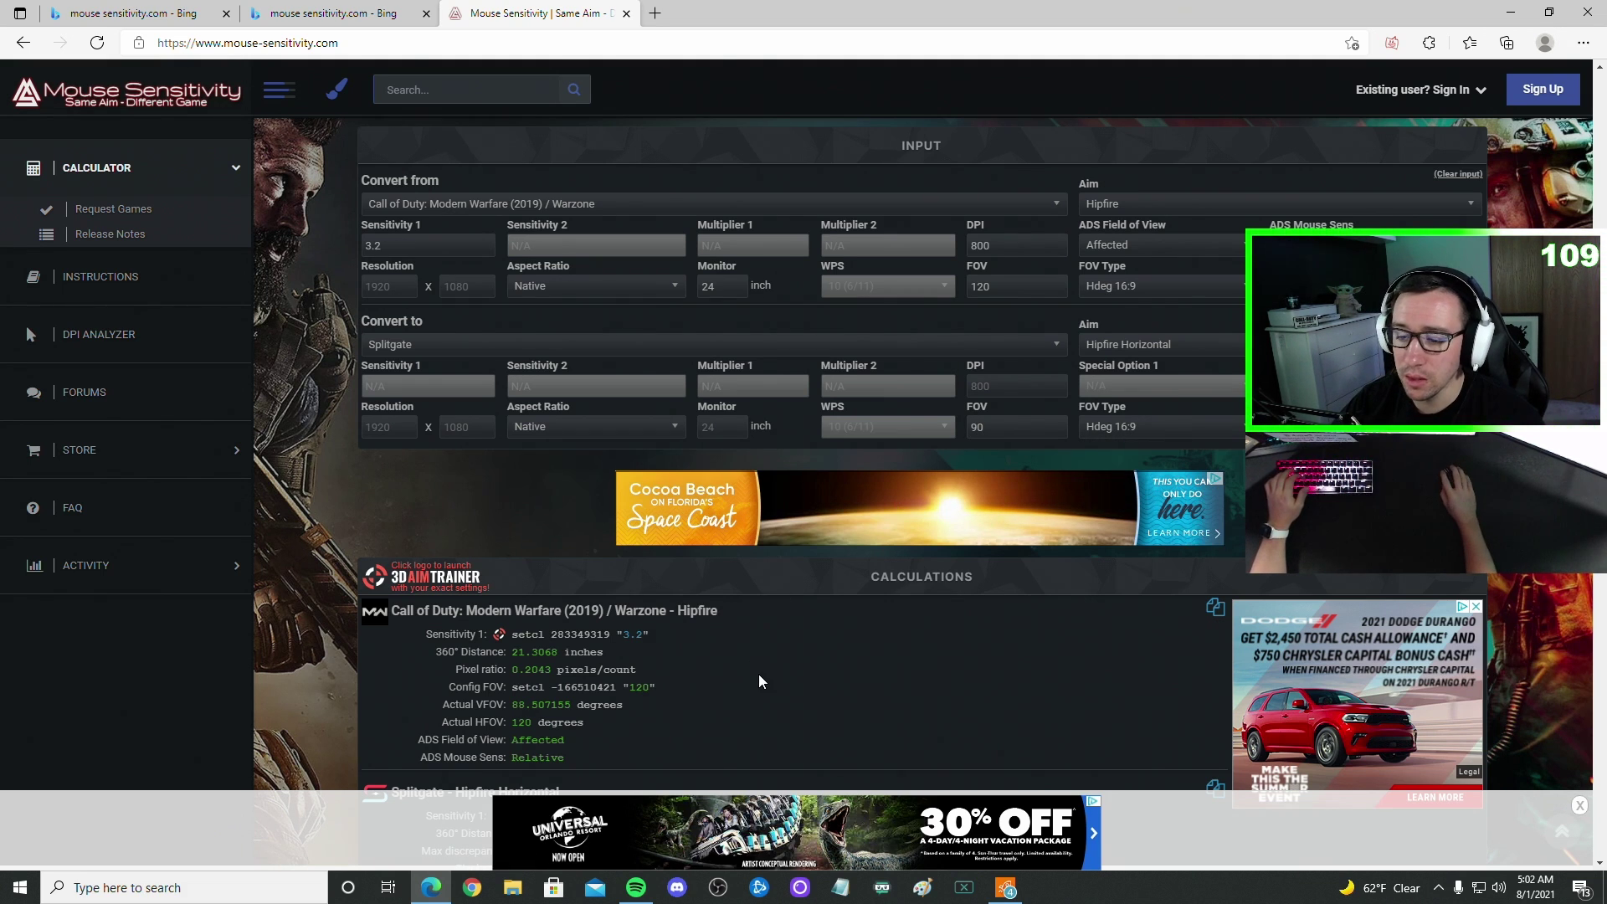
pyautogui.scroll(-4, 758, 675)
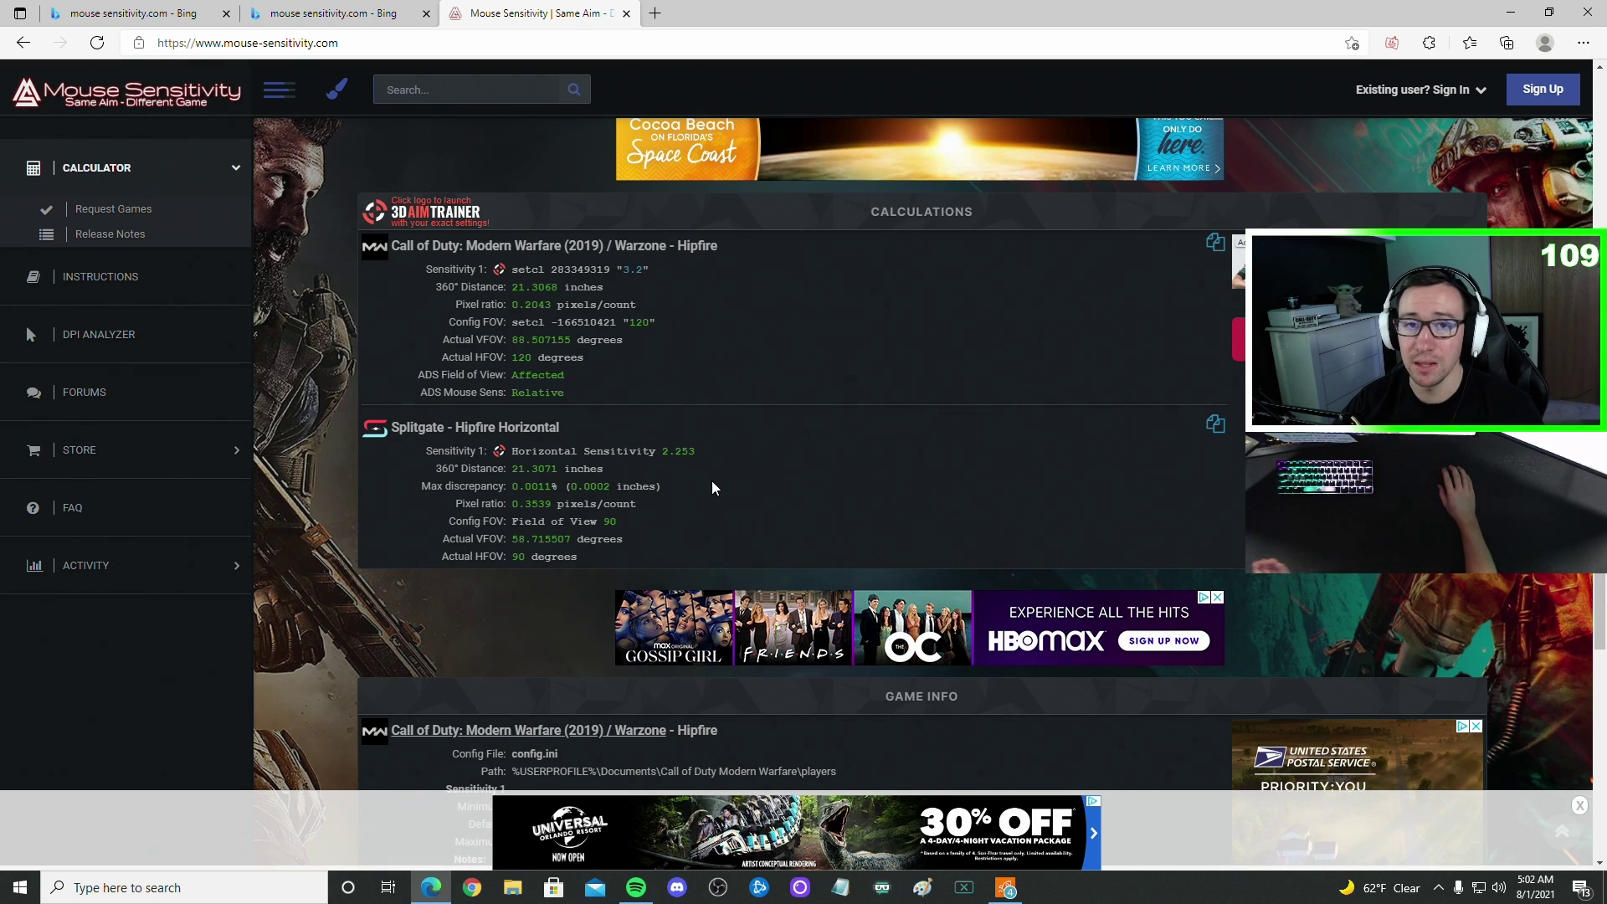
pyautogui.scroll(2, 723, 502)
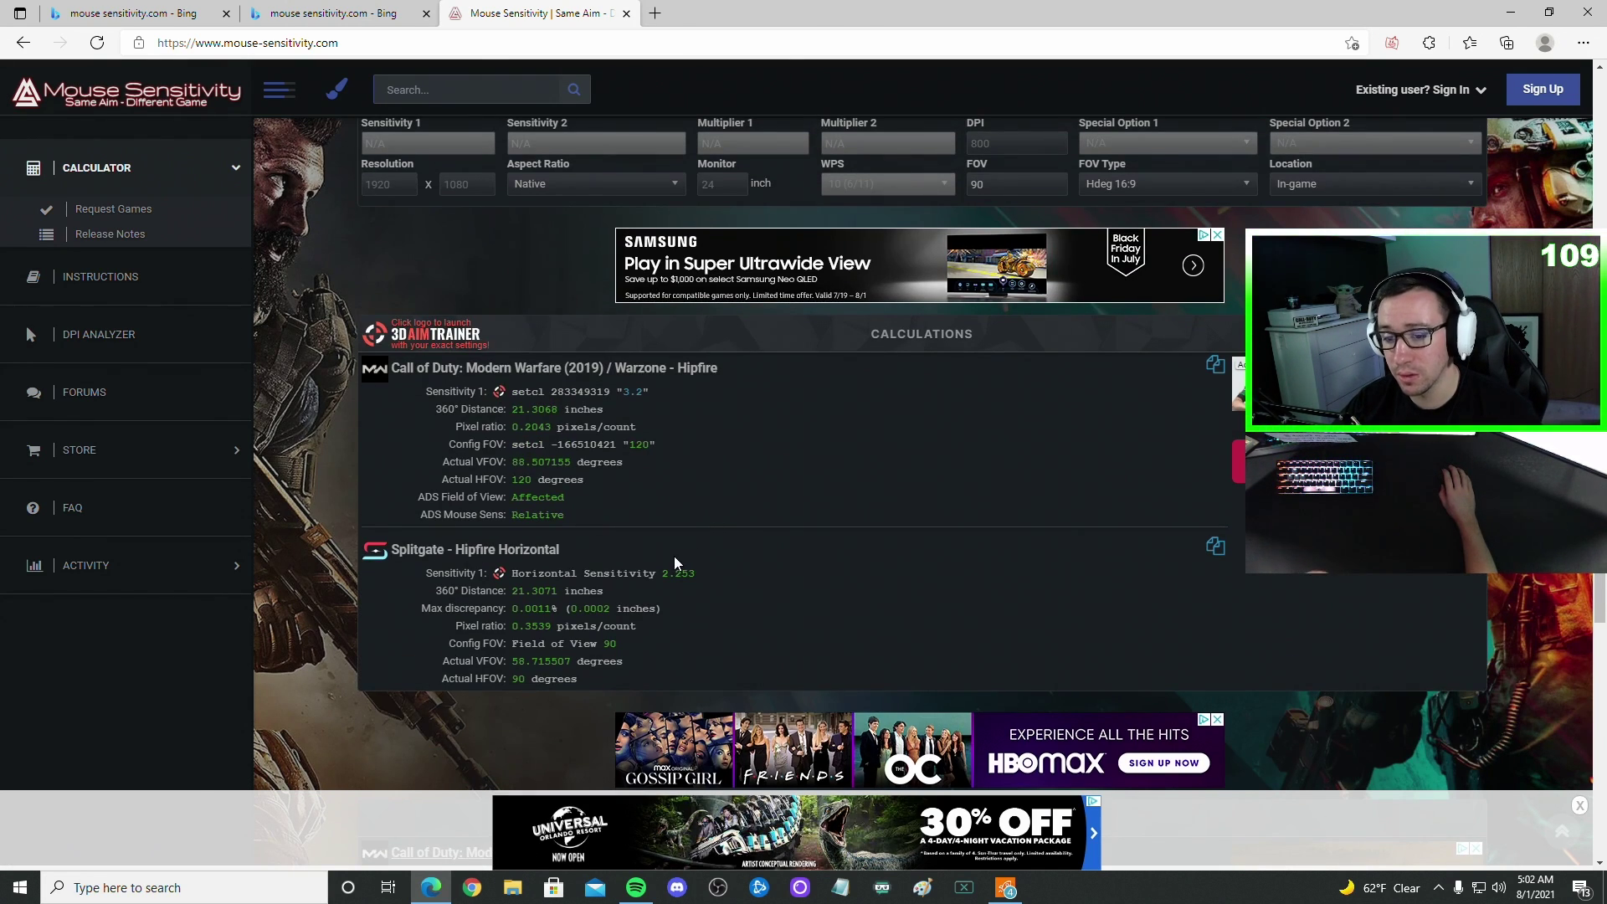
pyautogui.scroll(2, 674, 555)
pyautogui.scroll(4, 670, 586)
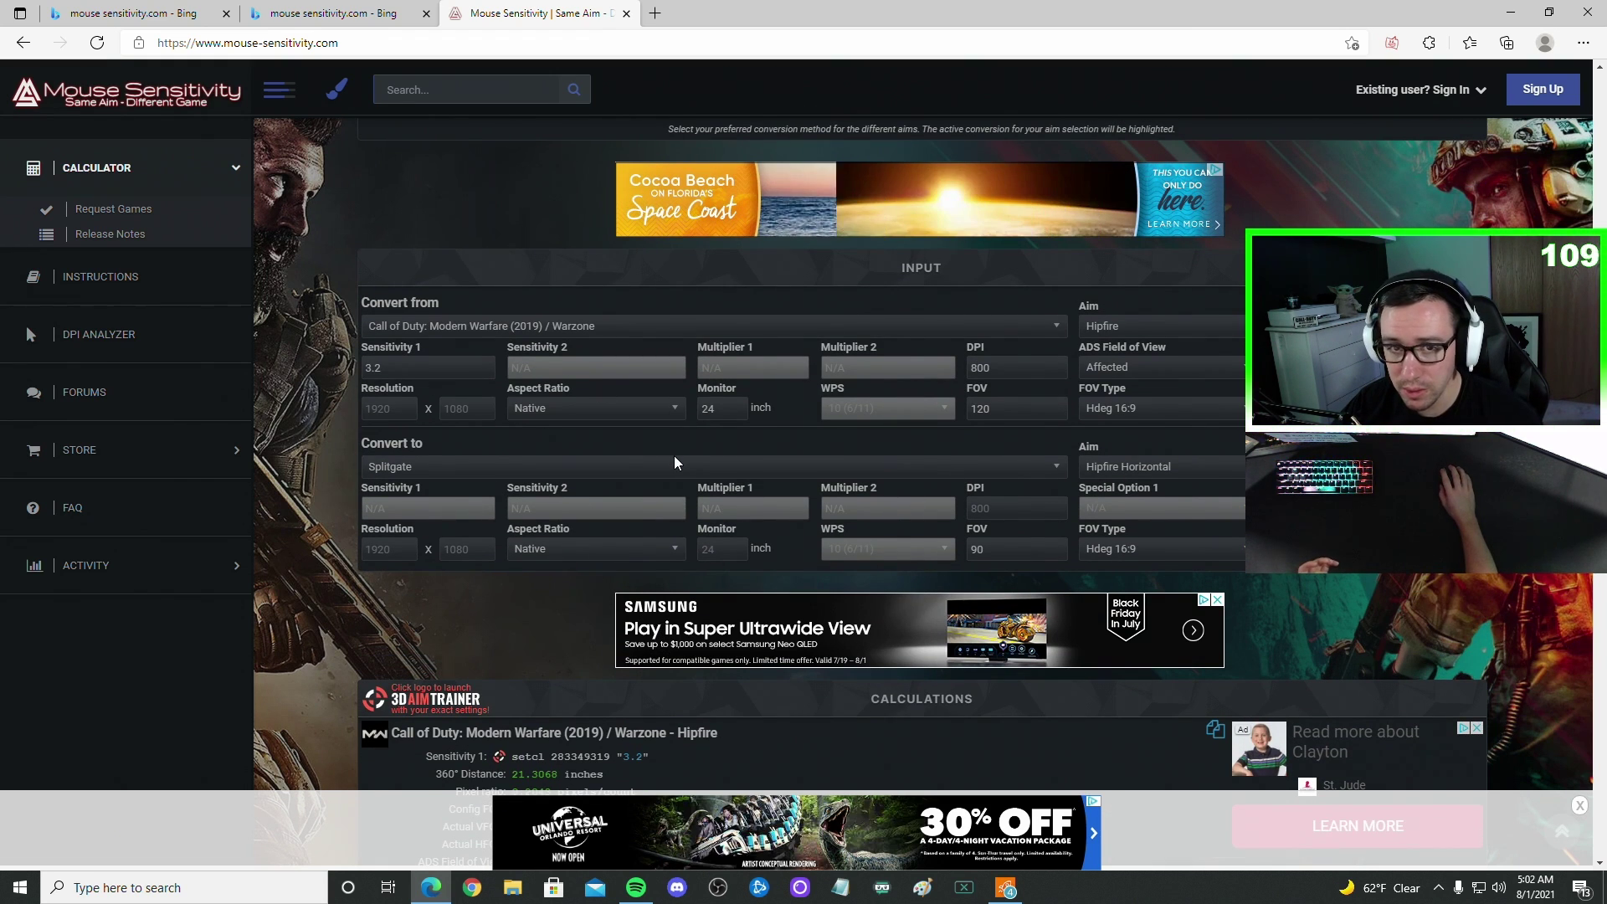
# Scroll through the calculator to review the Warzone-to-Splitgate conversion results.
pyautogui.scroll(-2, 609, 510)
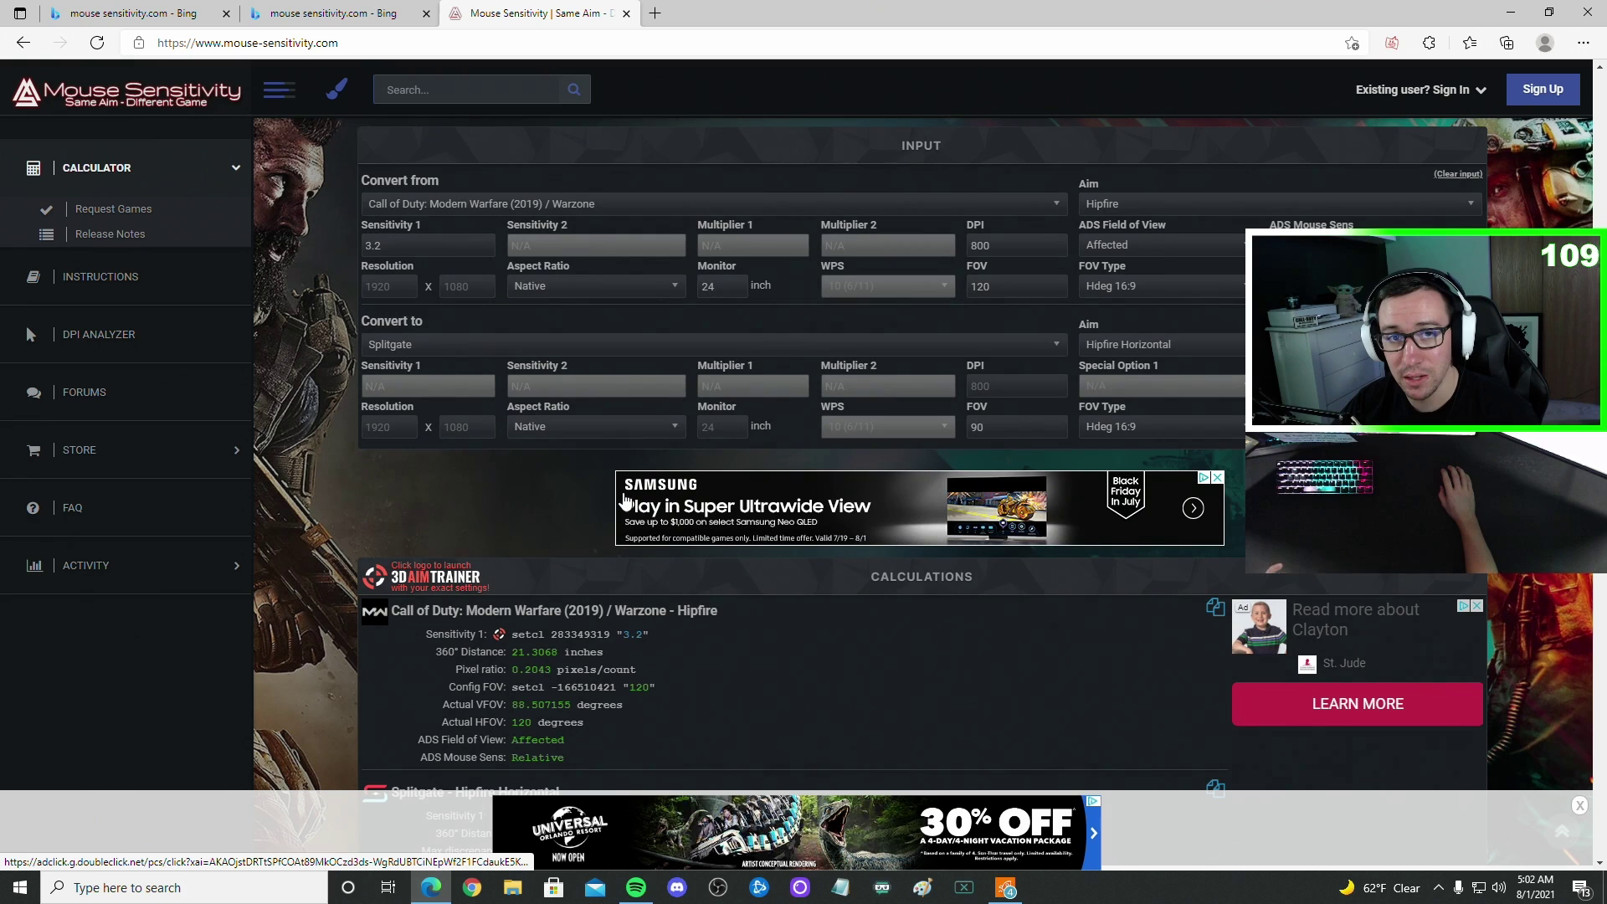
pyautogui.scroll(-2, 623, 506)
pyautogui.scroll(2, 700, 585)
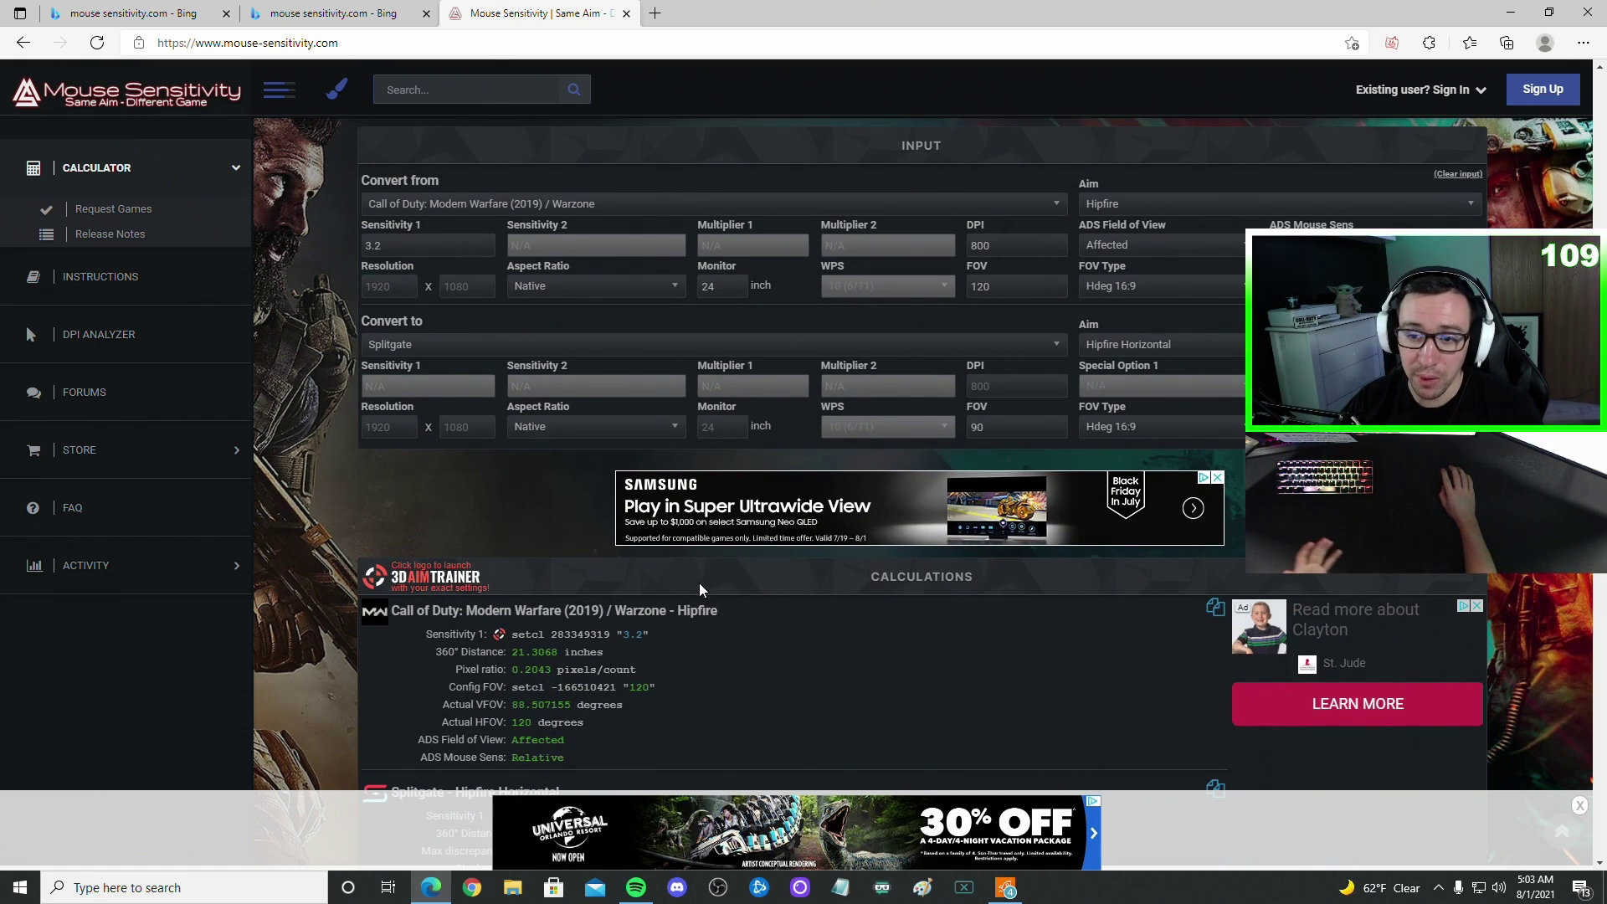